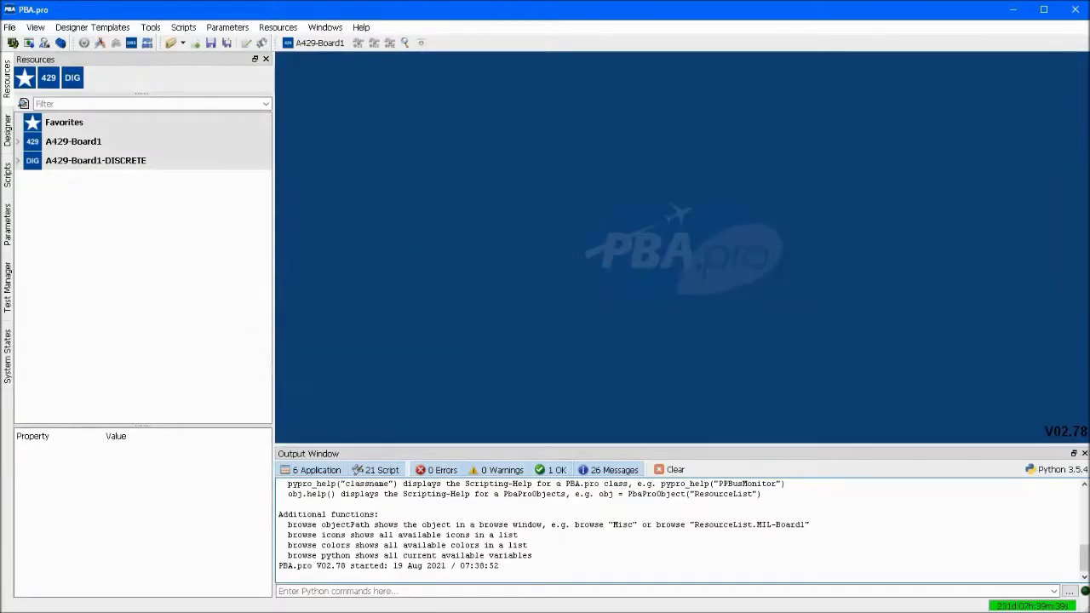
Step: Set the channel type of Channel1 on A429-Board1 to Tx
click(18, 142)
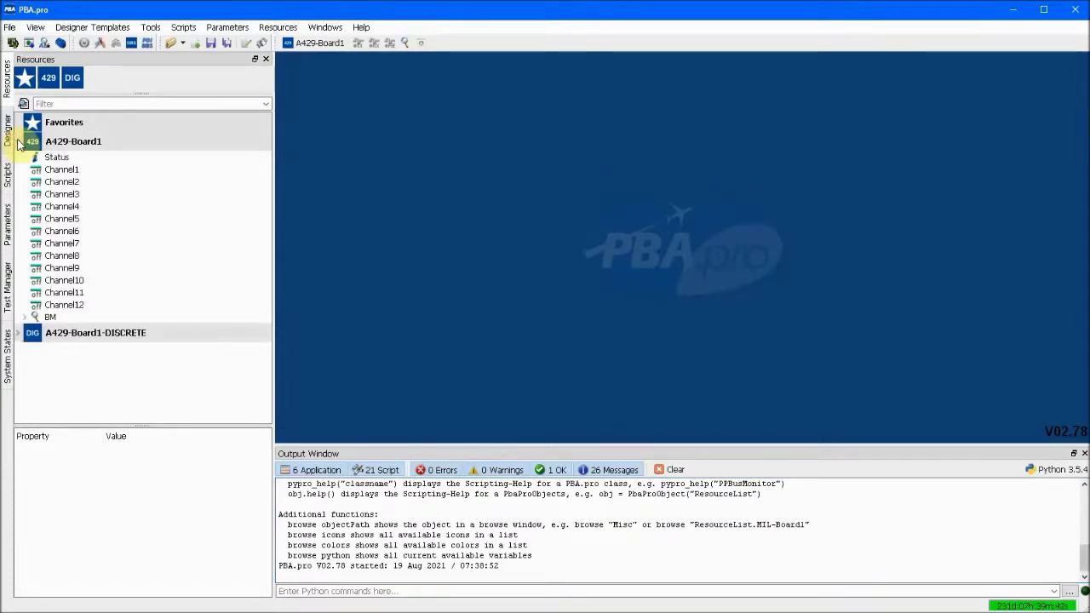
right_click(60, 170)
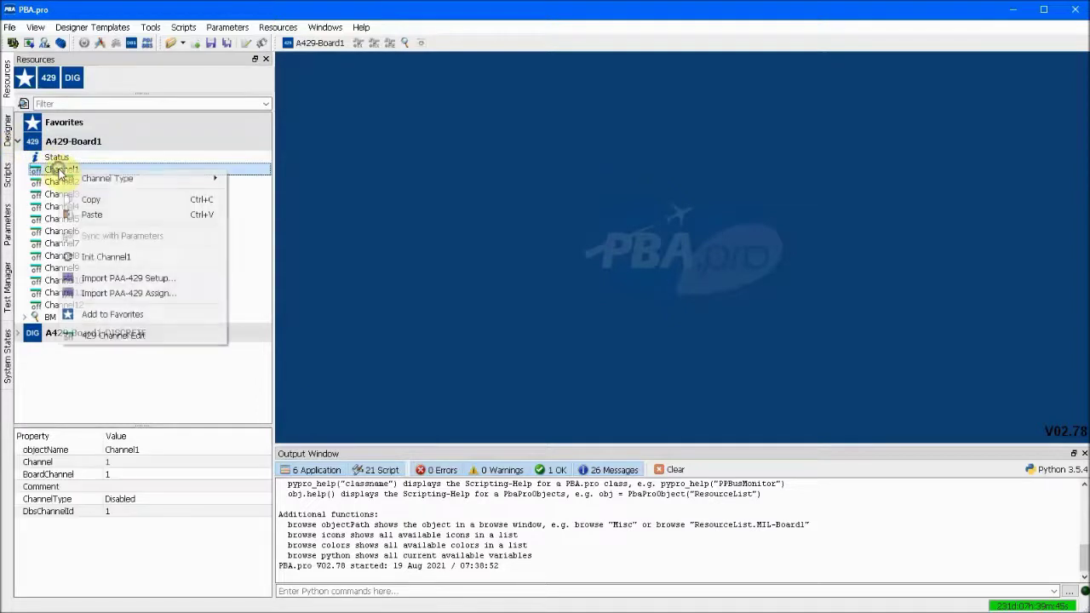
mouse_move(192, 185)
click(248, 194)
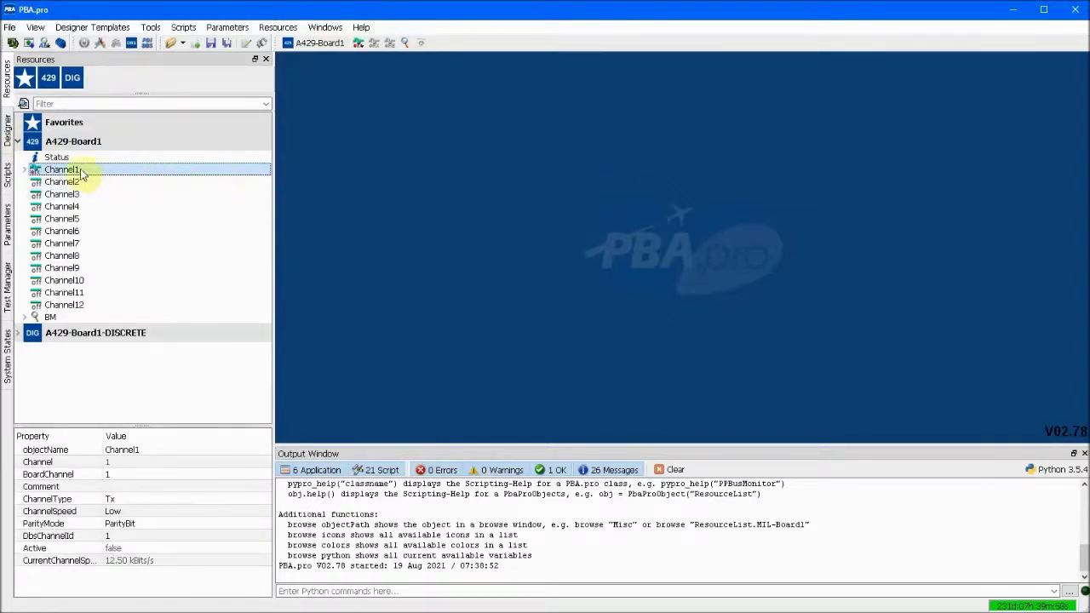
Step: Insert one Tx label into the LabelList of Channel1's Send setup
click(25, 171)
click(31, 194)
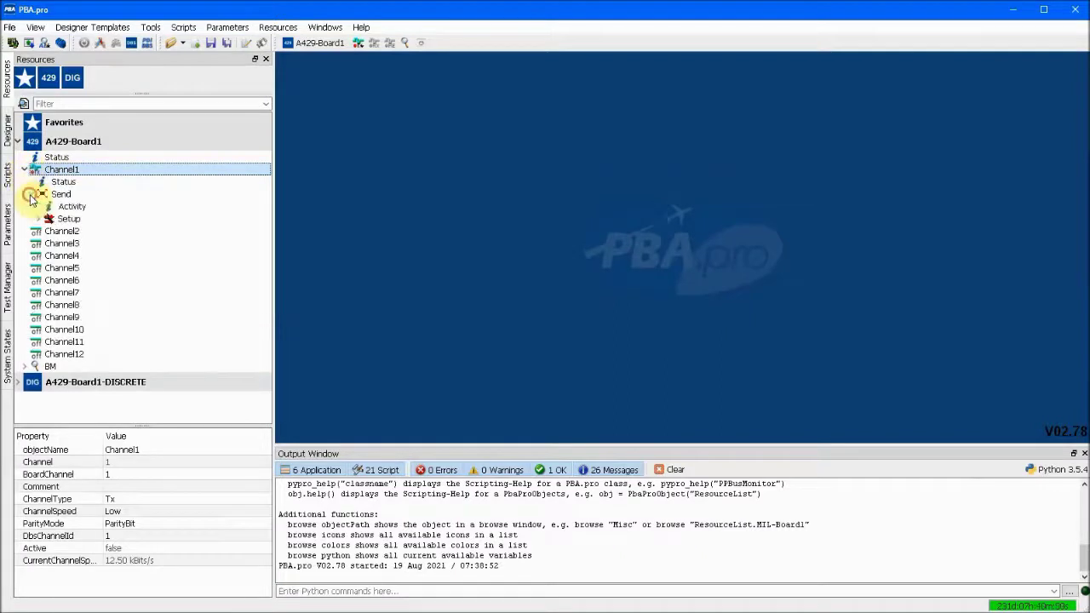
click(37, 218)
double_click(65, 232)
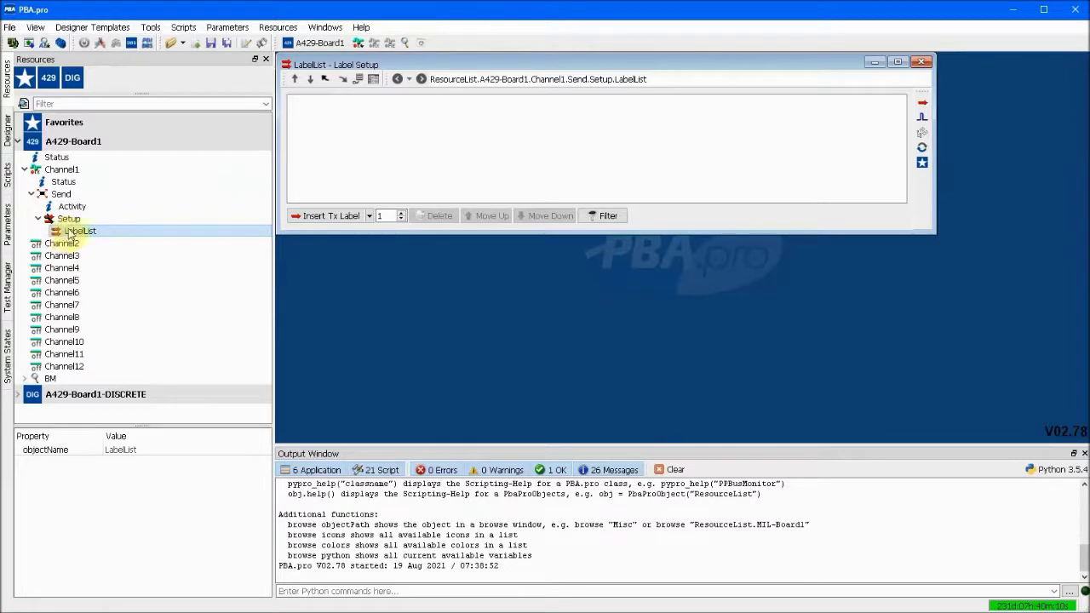
click(294, 216)
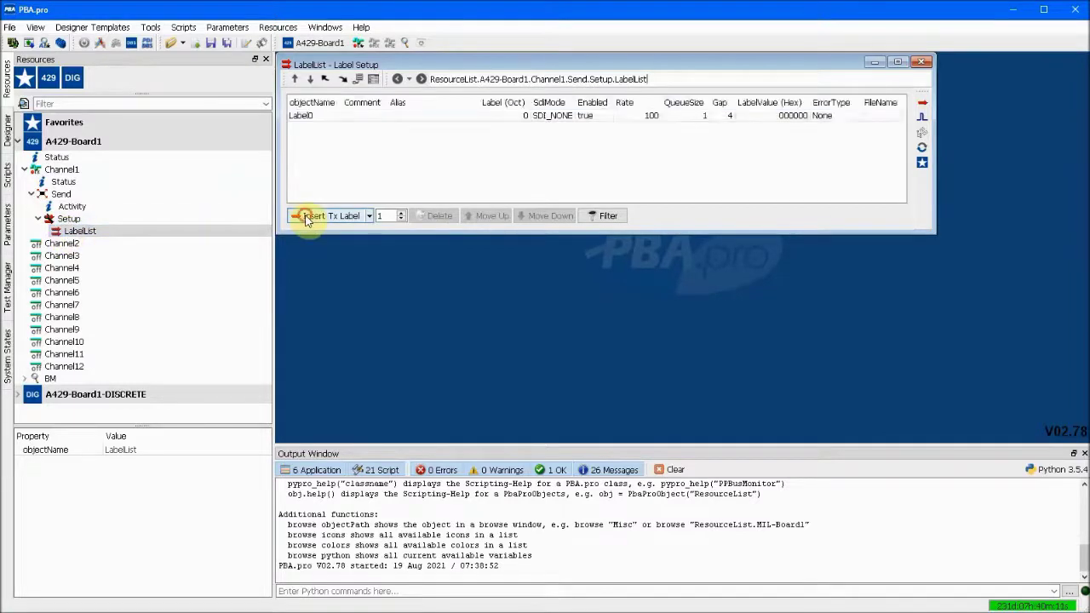
Step: Set the Dyntag mode of Label0 in Channel1's LabelList to PosRamp
click(47, 232)
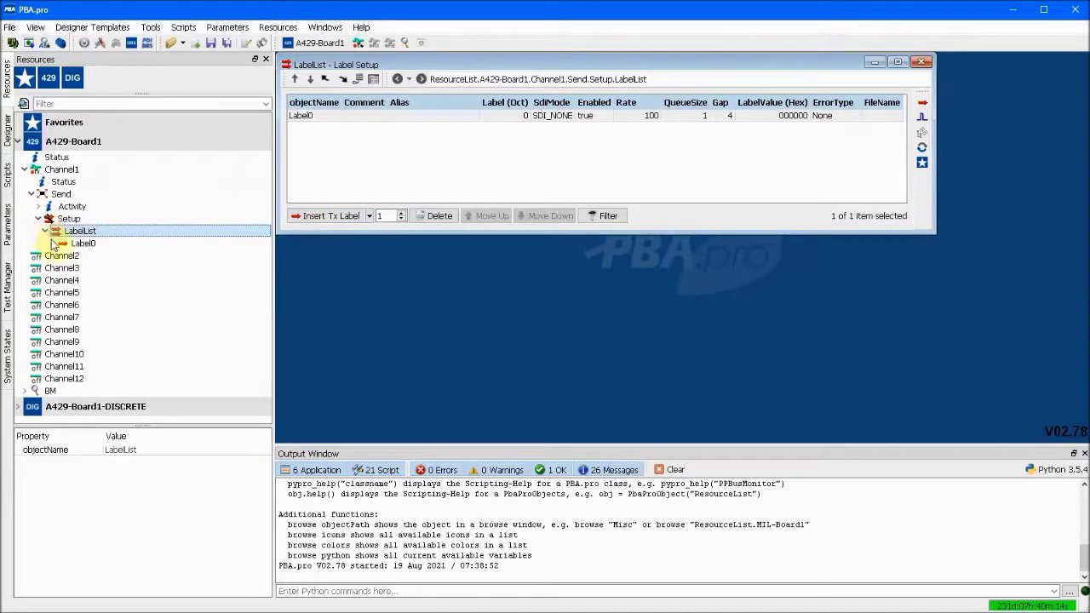
click(53, 244)
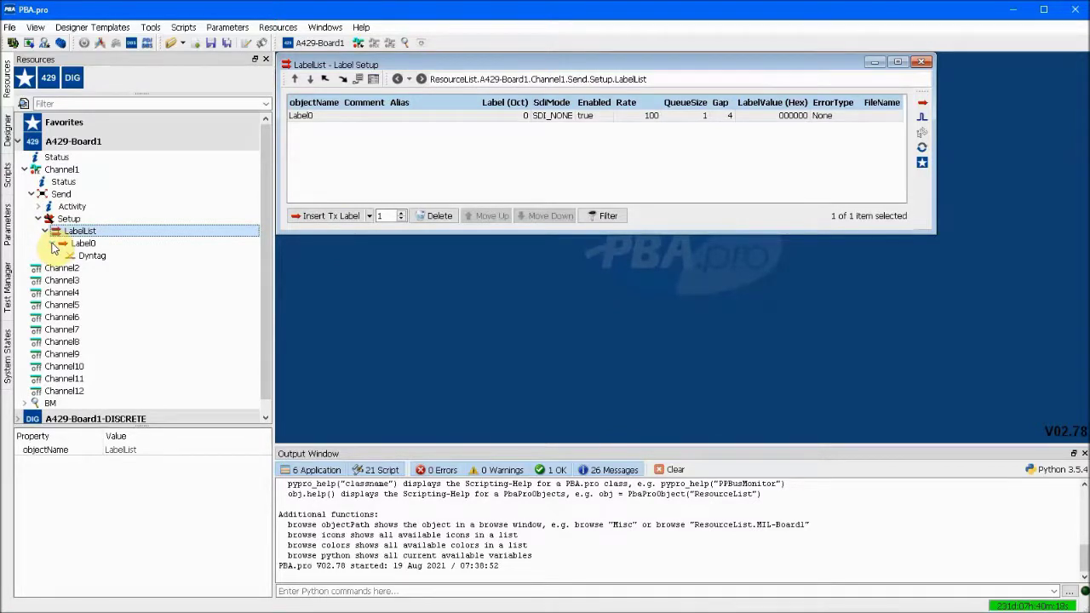
click(89, 257)
double_click(89, 257)
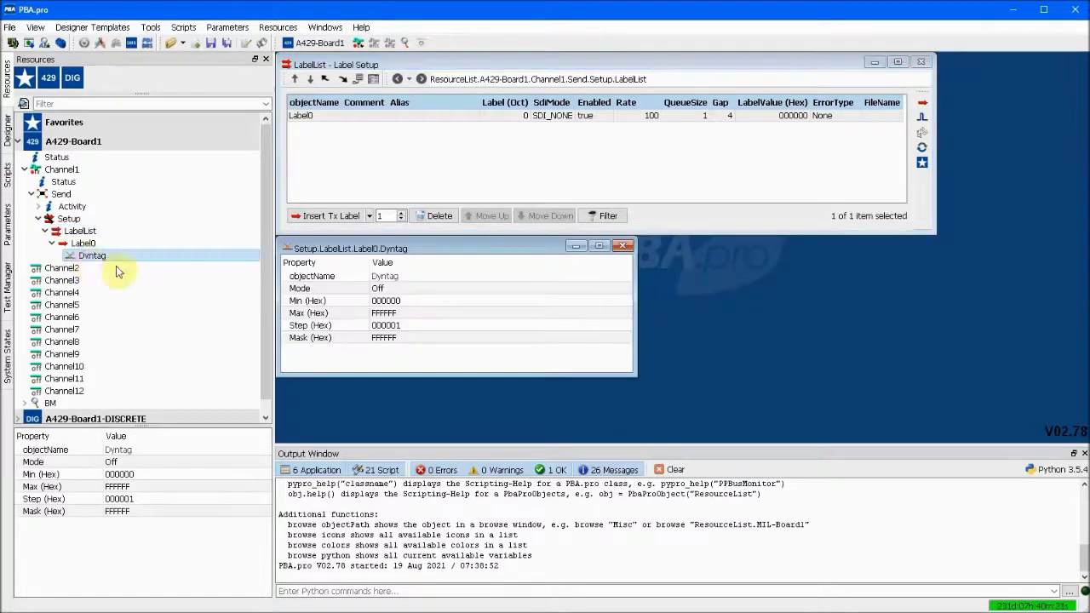
click(402, 290)
click(404, 292)
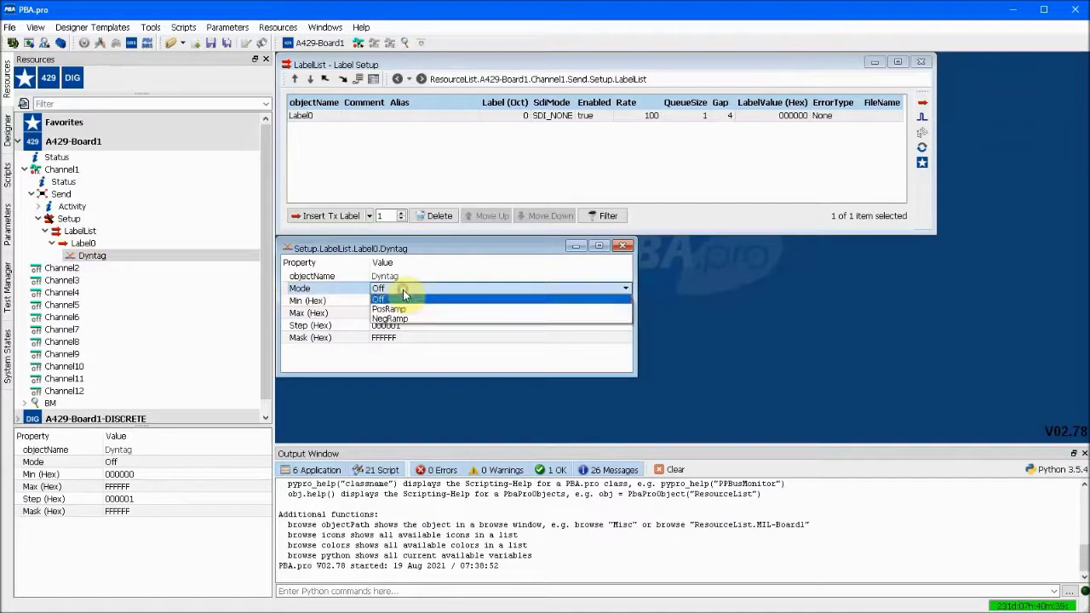
click(399, 309)
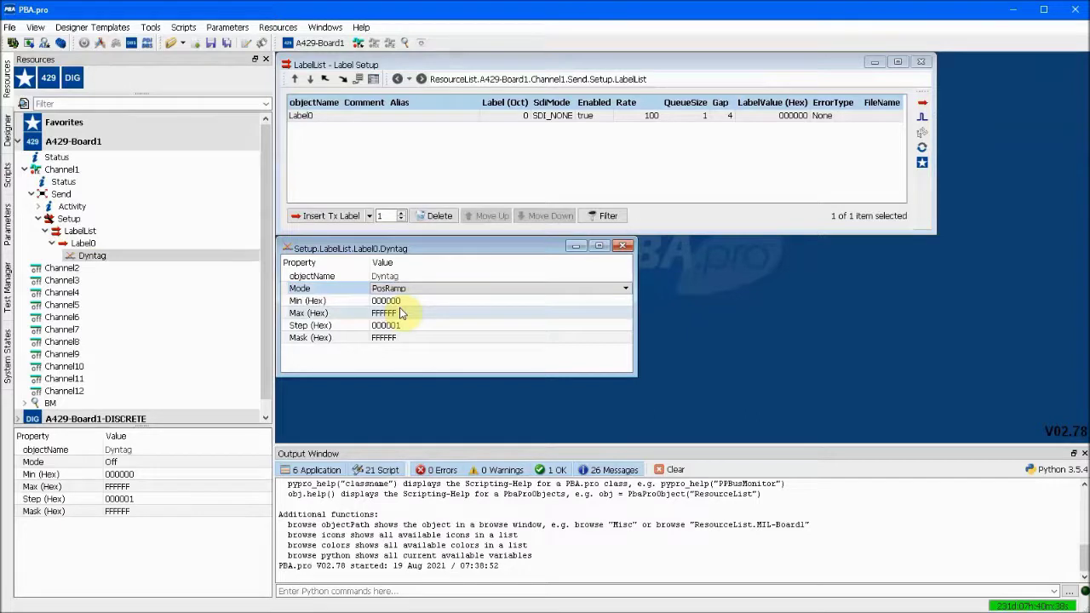
Step: Show Channel1's Send activity for Label0 in a binary display beside the Dyntag properties, and start Channel1
click(38, 207)
right_click(68, 220)
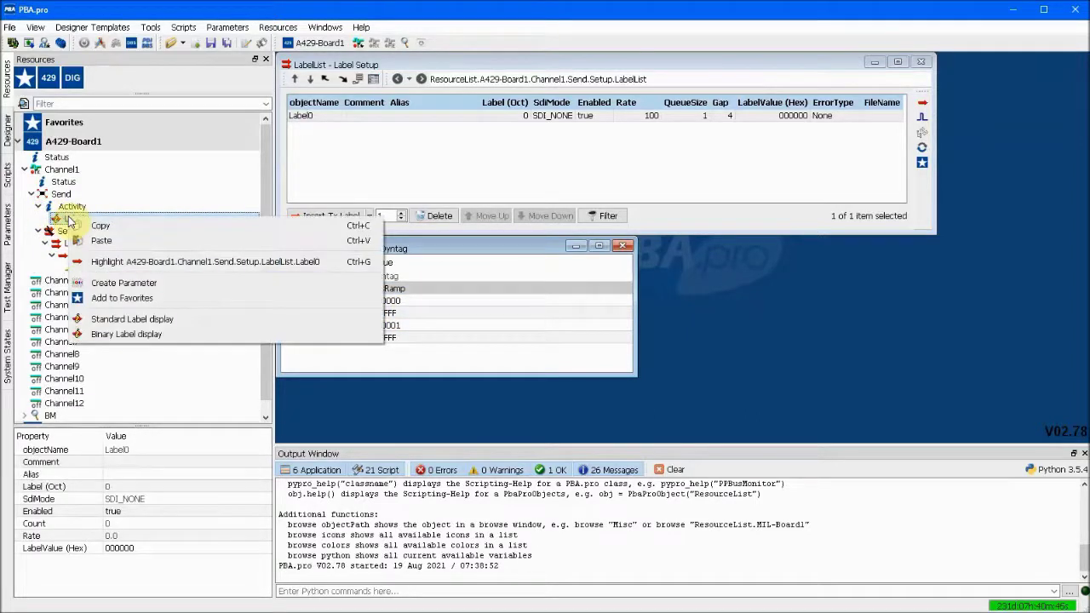
click(124, 334)
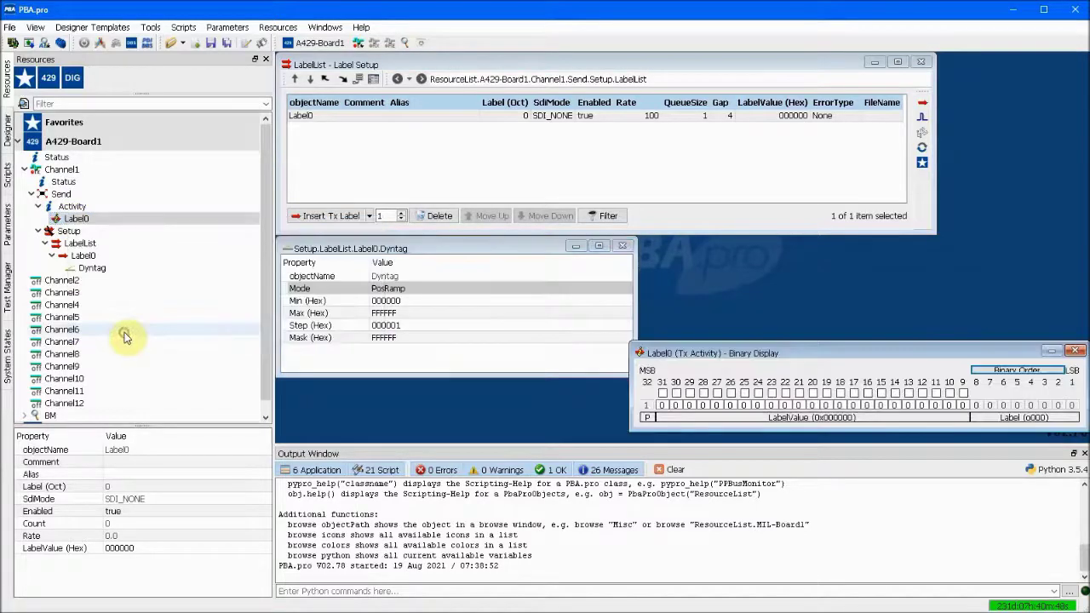
click(839, 349)
drag(836, 349, 647, 247)
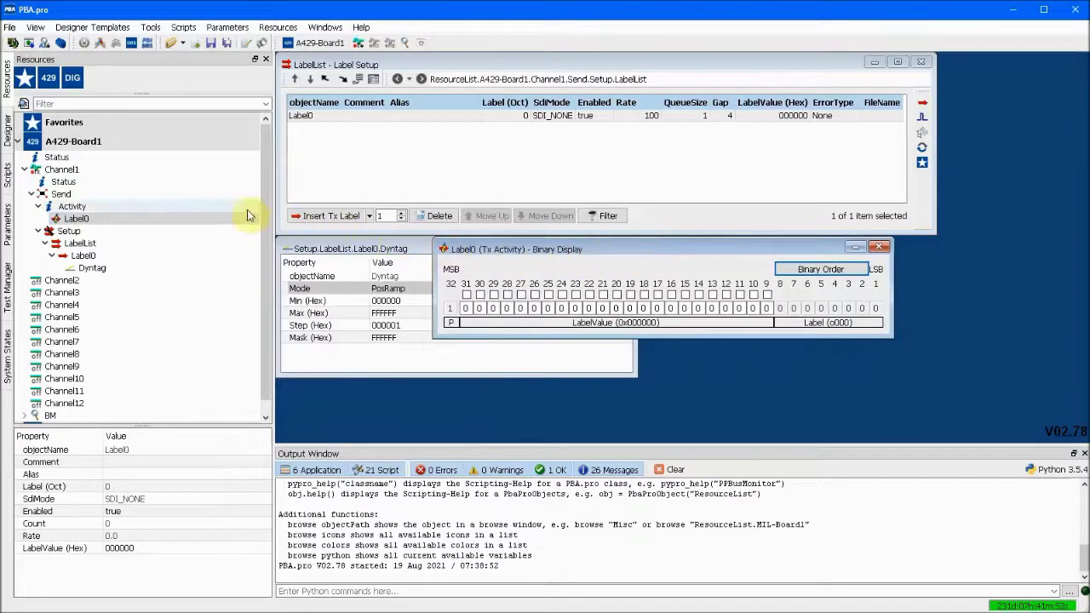
right_click(106, 169)
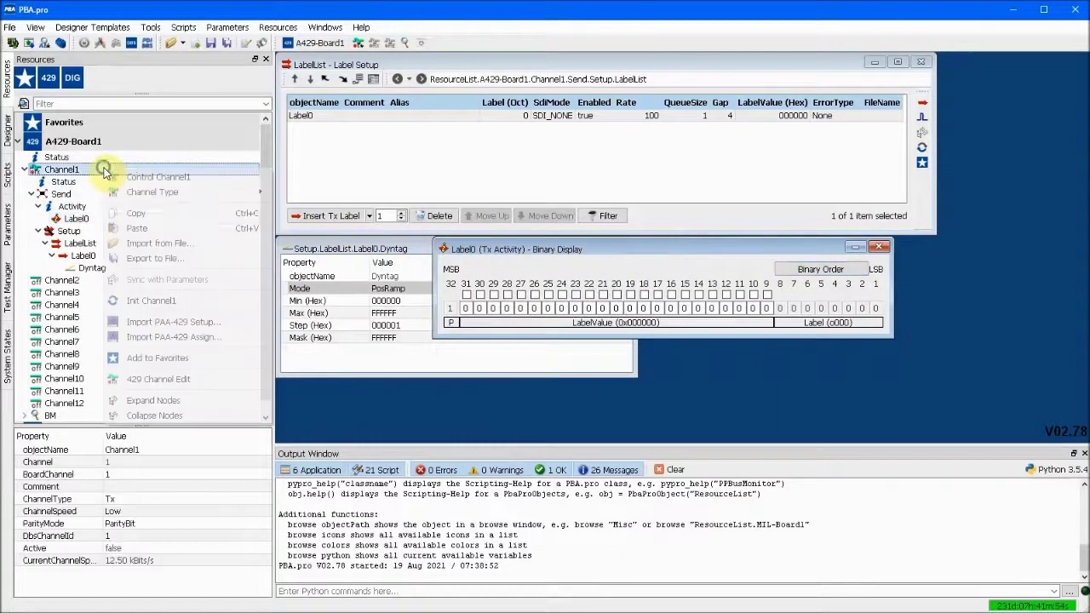
click(157, 177)
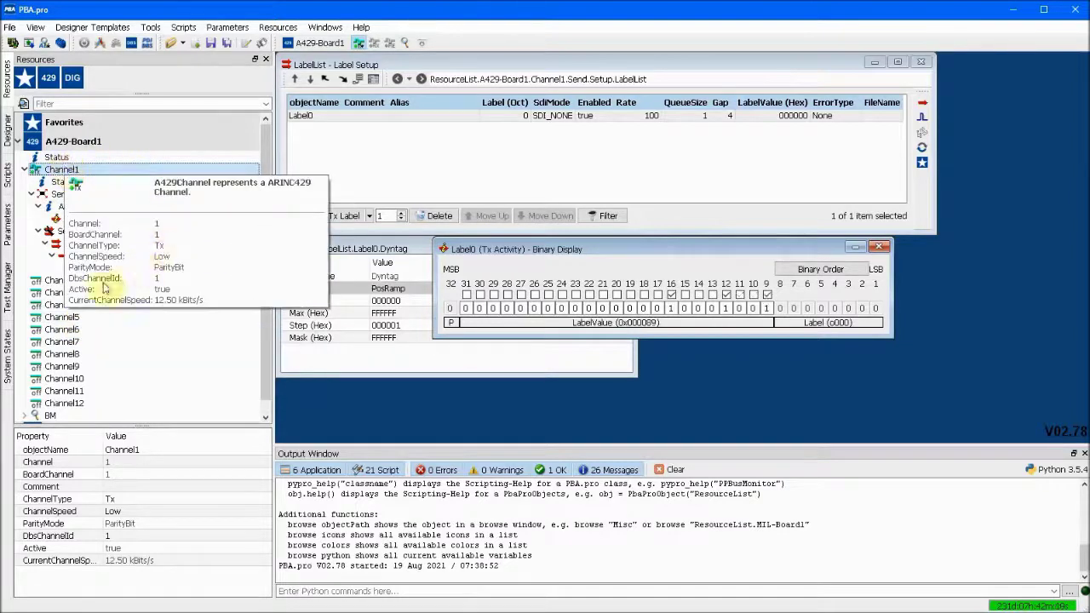
Step: Set the channel type of Channel5 to Rx
right_click(52, 317)
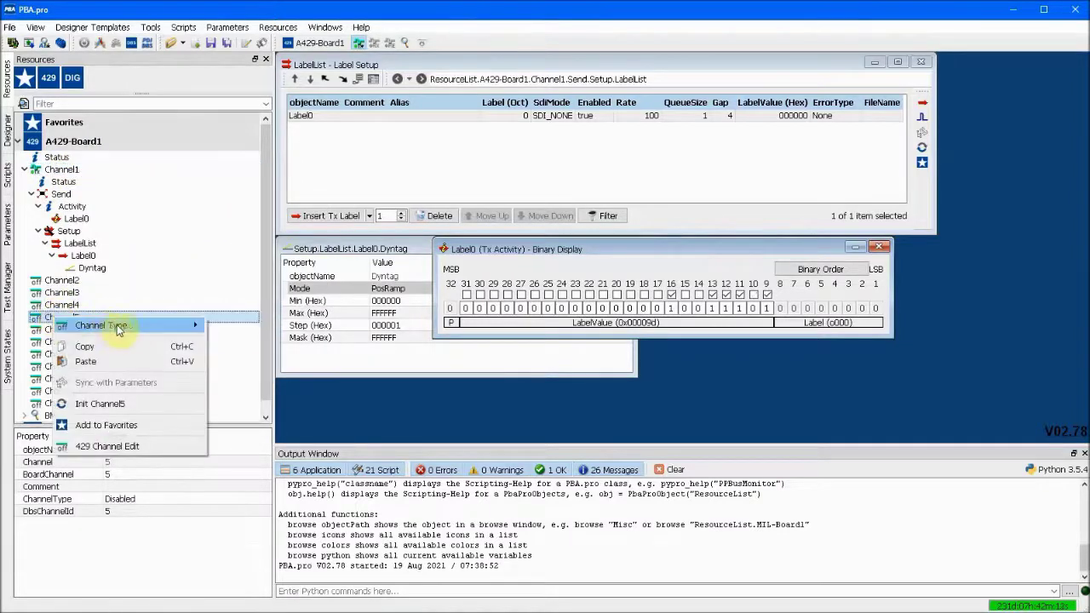
mouse_move(158, 322)
click(228, 343)
Step: Open Channel5's status display beside the label setup and start Channel5
click(23, 317)
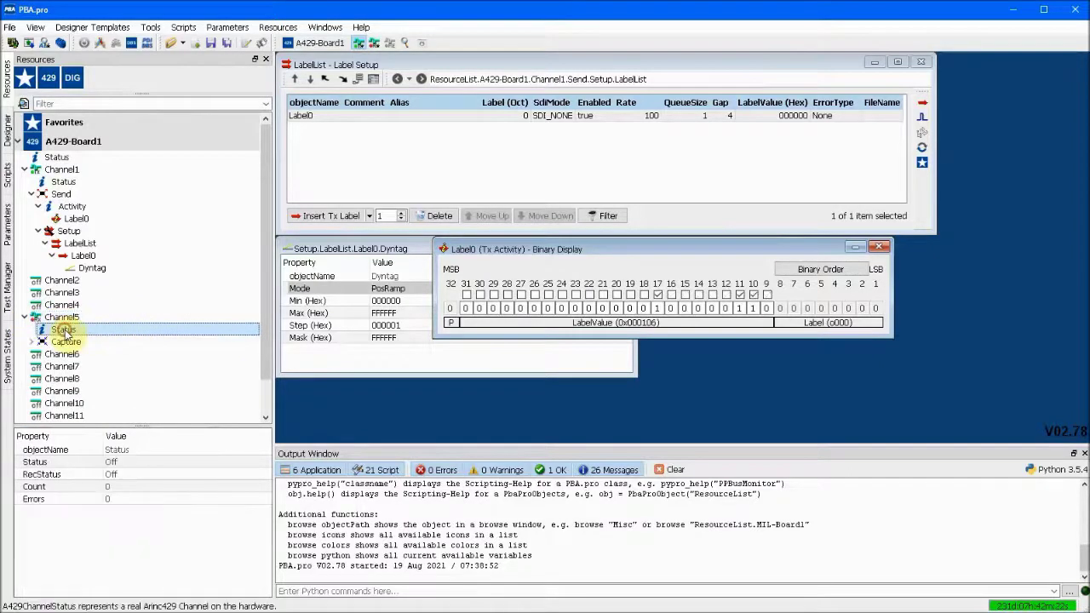
double_click(62, 331)
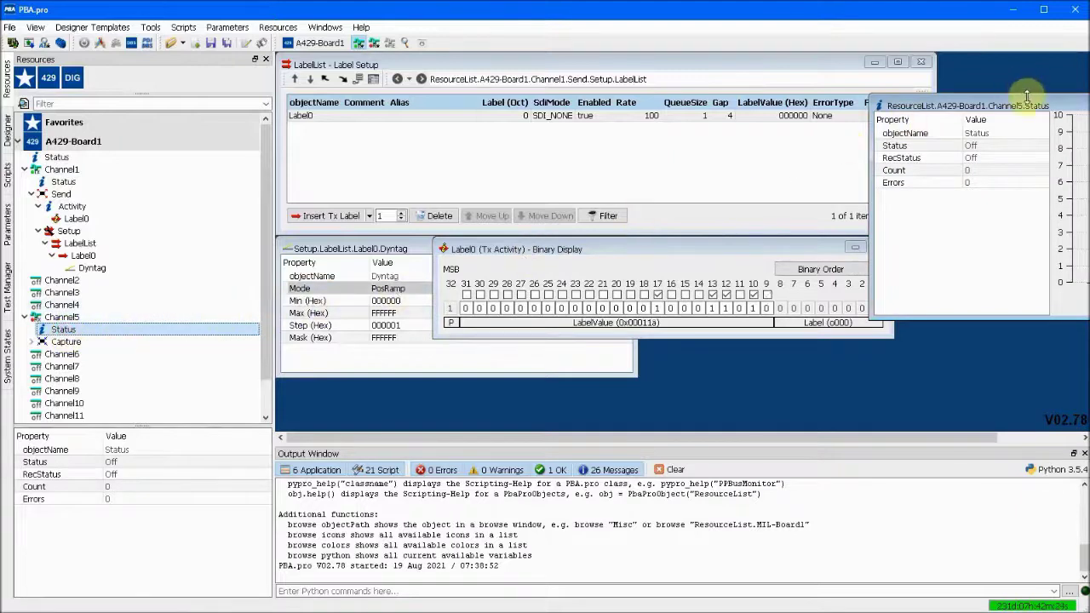
drag(1027, 105, 916, 71)
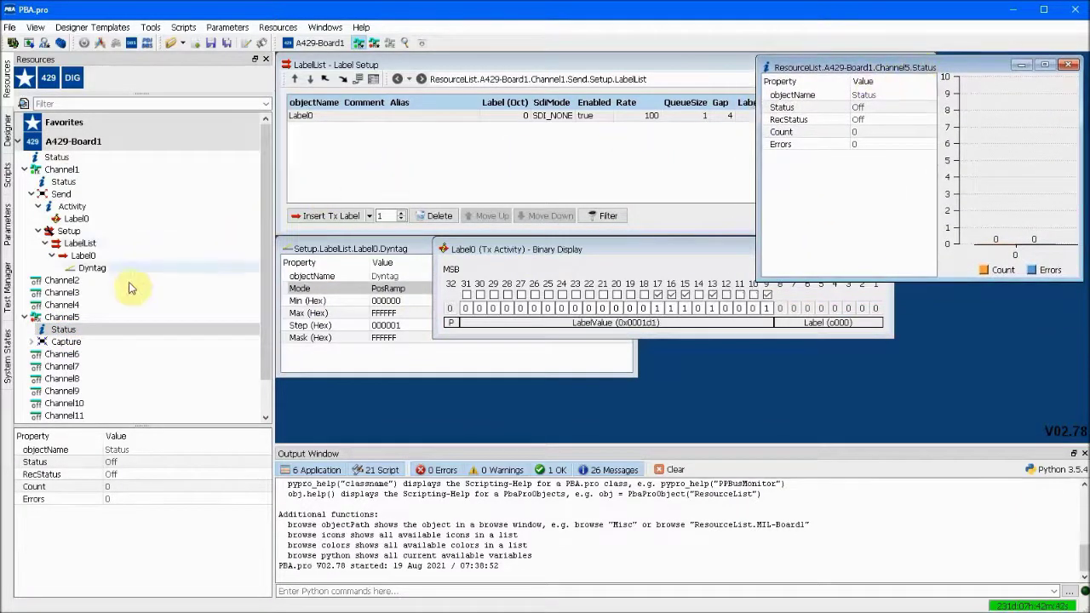
right_click(66, 316)
click(102, 327)
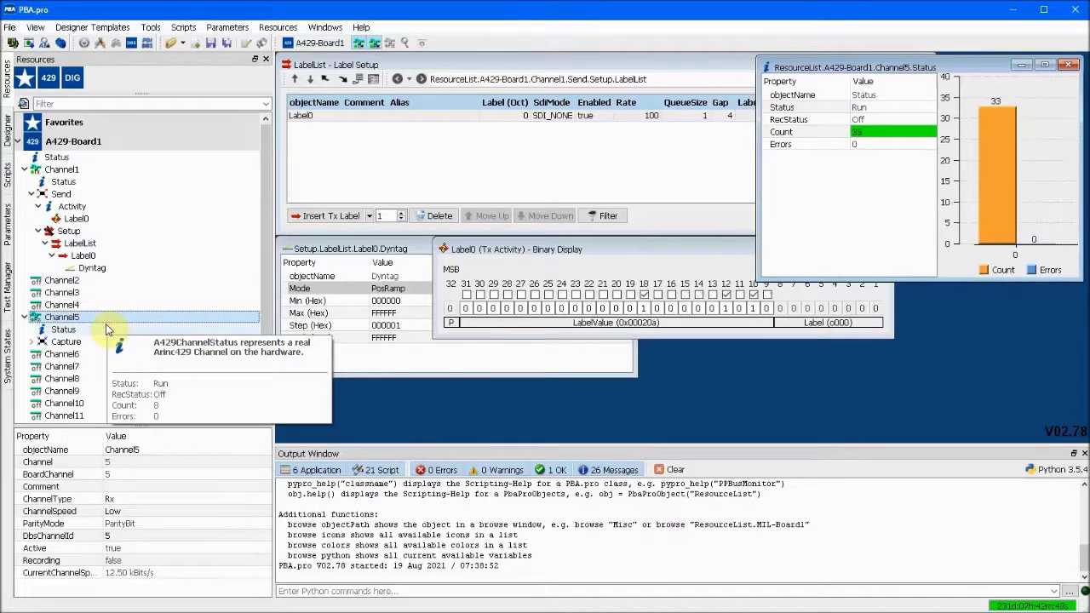
Step: Open a binary display for Label0 in Channel5's Capture activity and place it directly below the Tx binary display
click(32, 341)
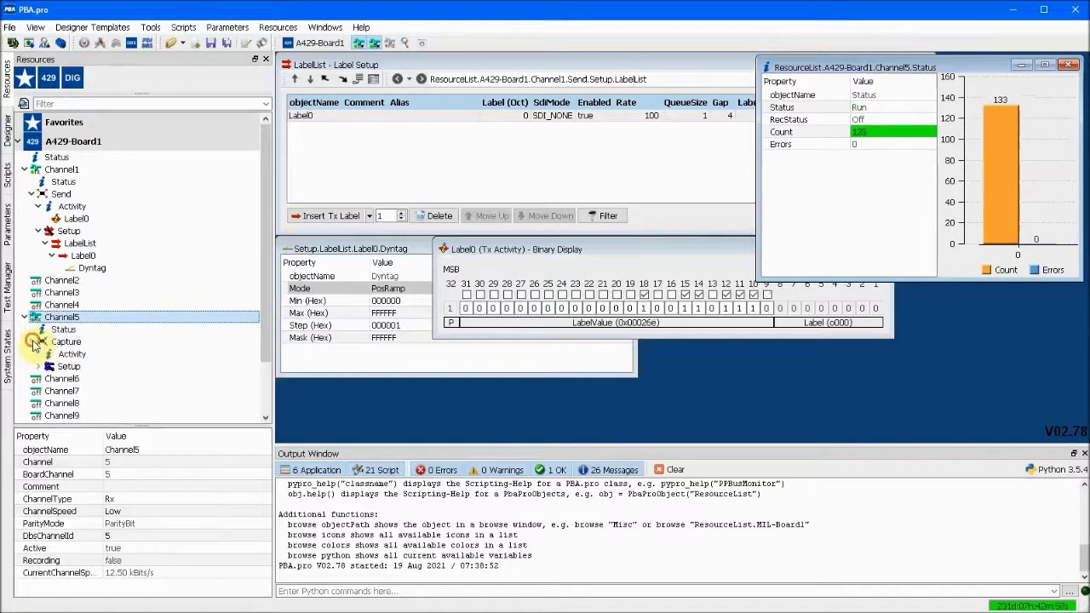
click(38, 354)
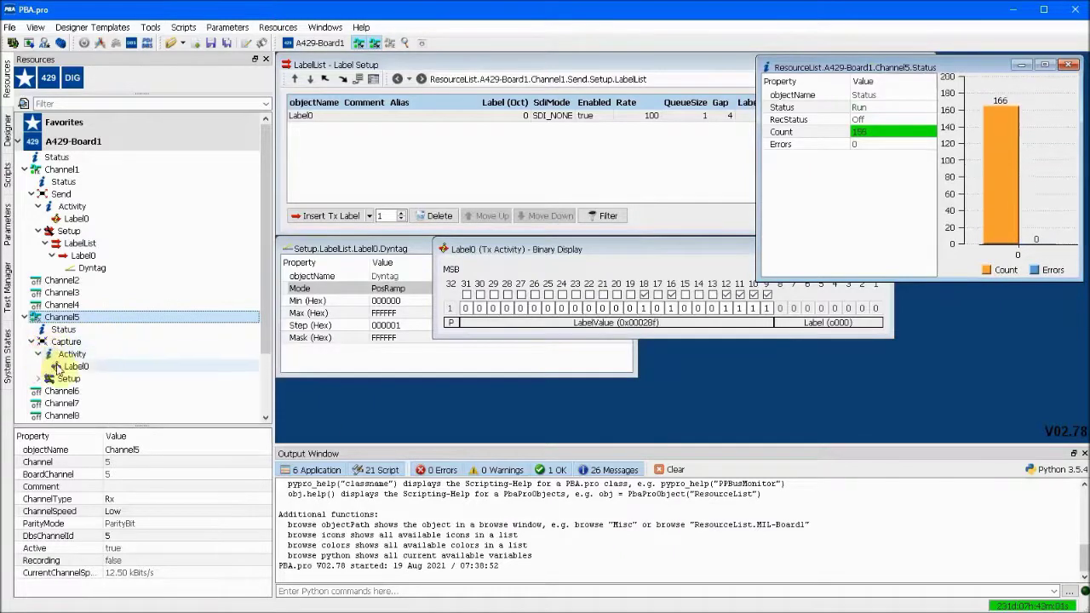
click(76, 366)
right_click(77, 366)
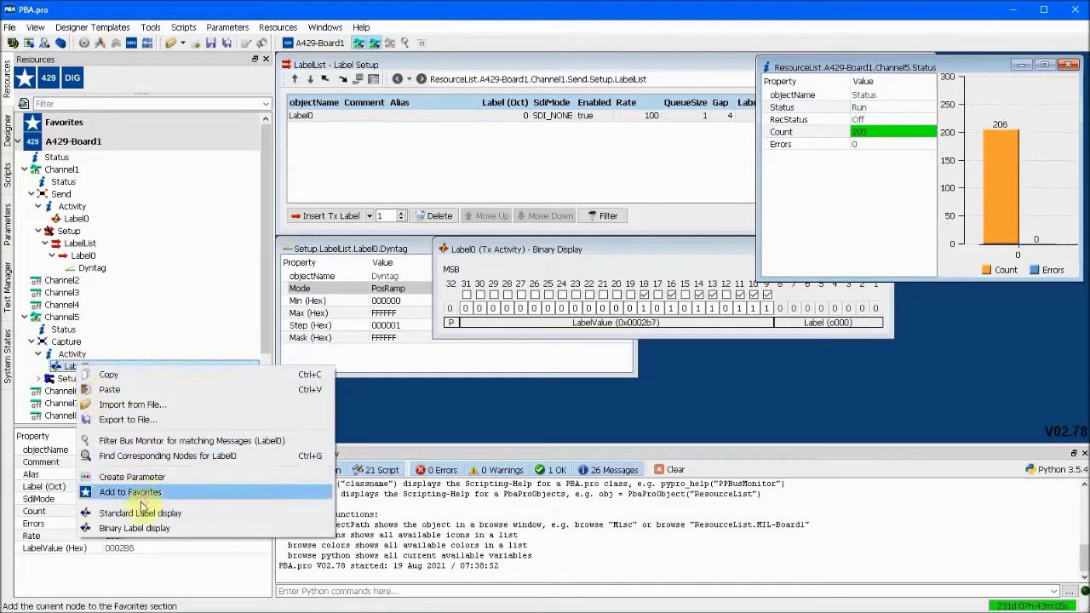
click(143, 591)
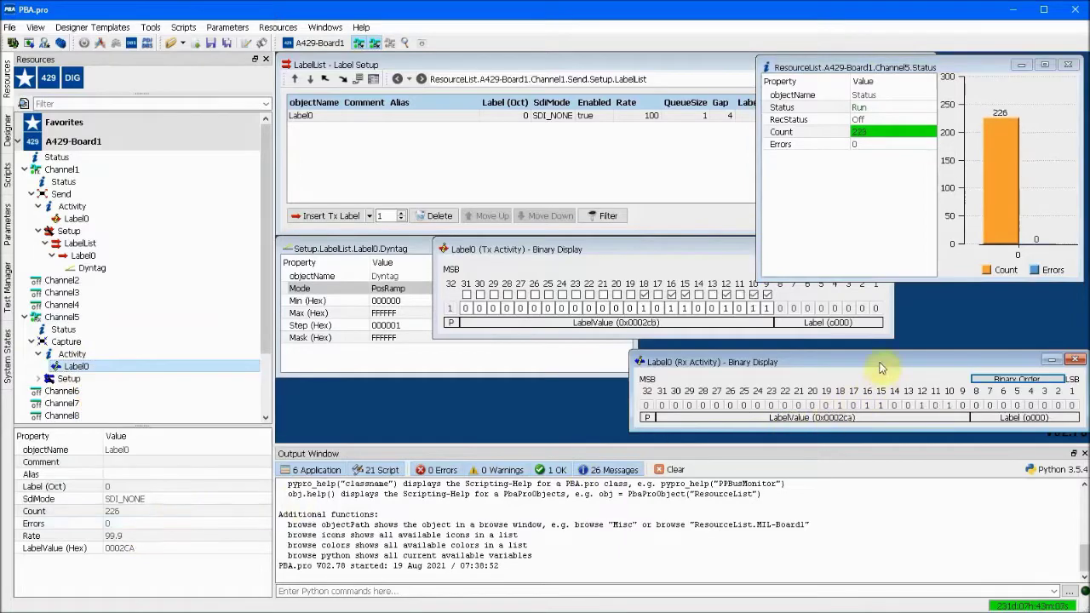
drag(864, 358, 684, 354)
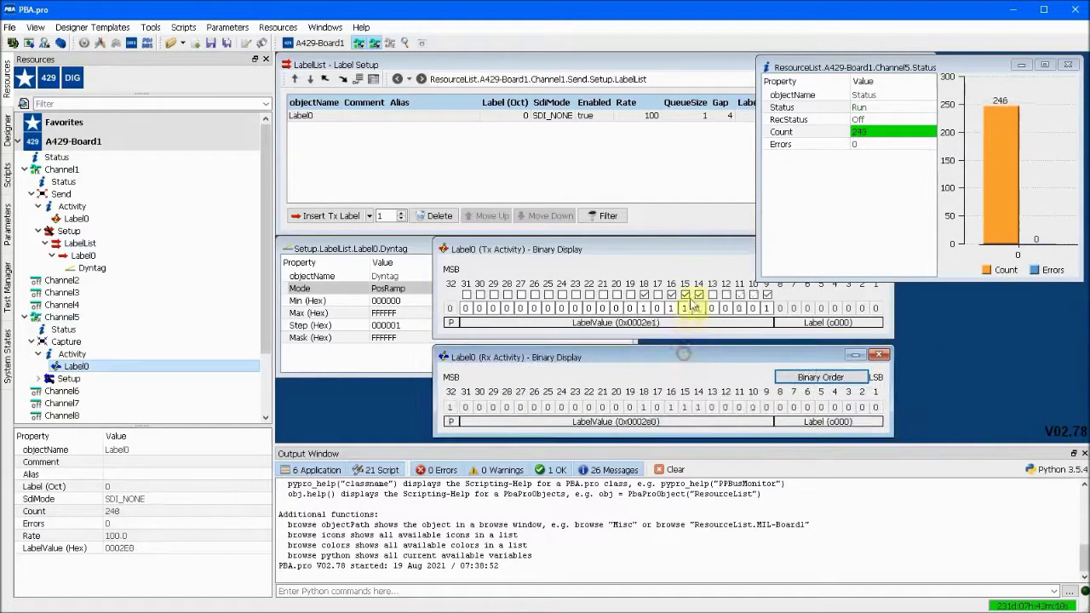
click(685, 245)
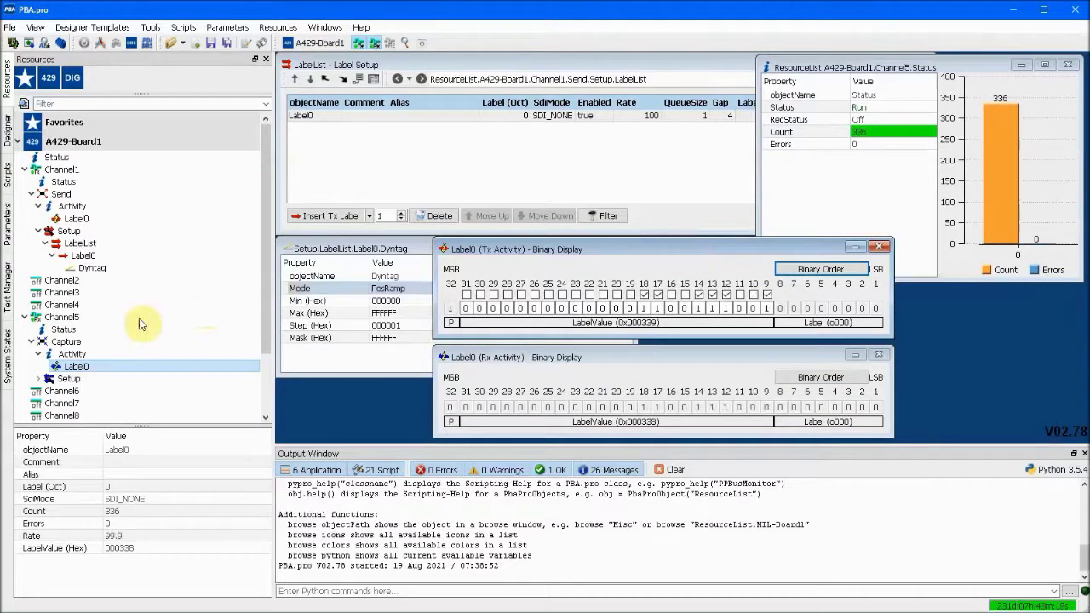
Step: Open a standard label display for Channel5's captured Label0 and place it over the middle of the workspace
right_click(96, 368)
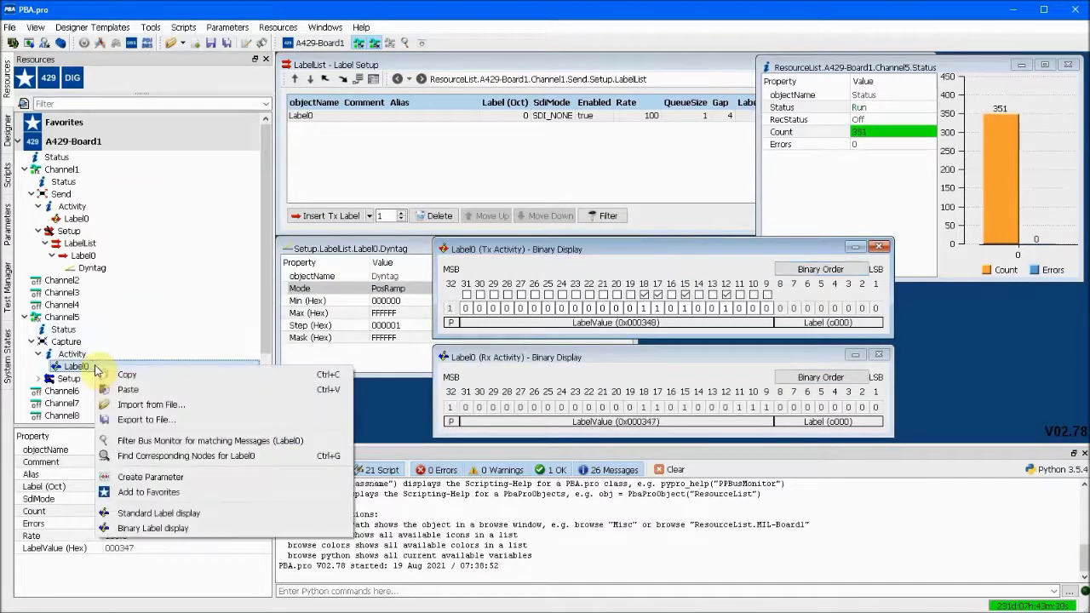
click(158, 512)
drag(984, 270, 657, 170)
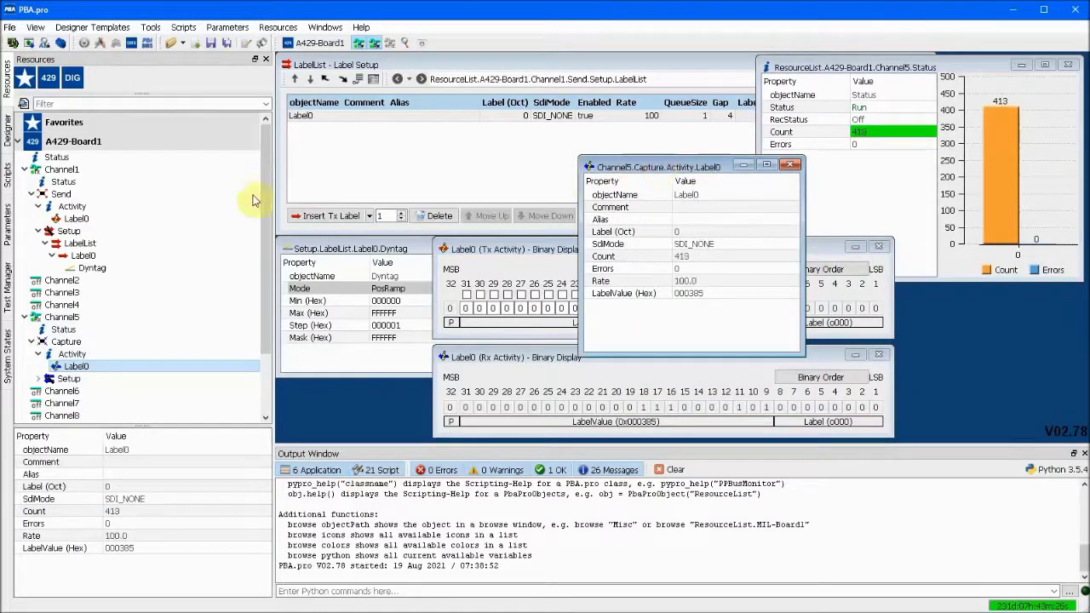
Step: Open a standard label display for Channel1's sent Label0 and place it alongside the Channel5 label display
click(76, 218)
right_click(76, 219)
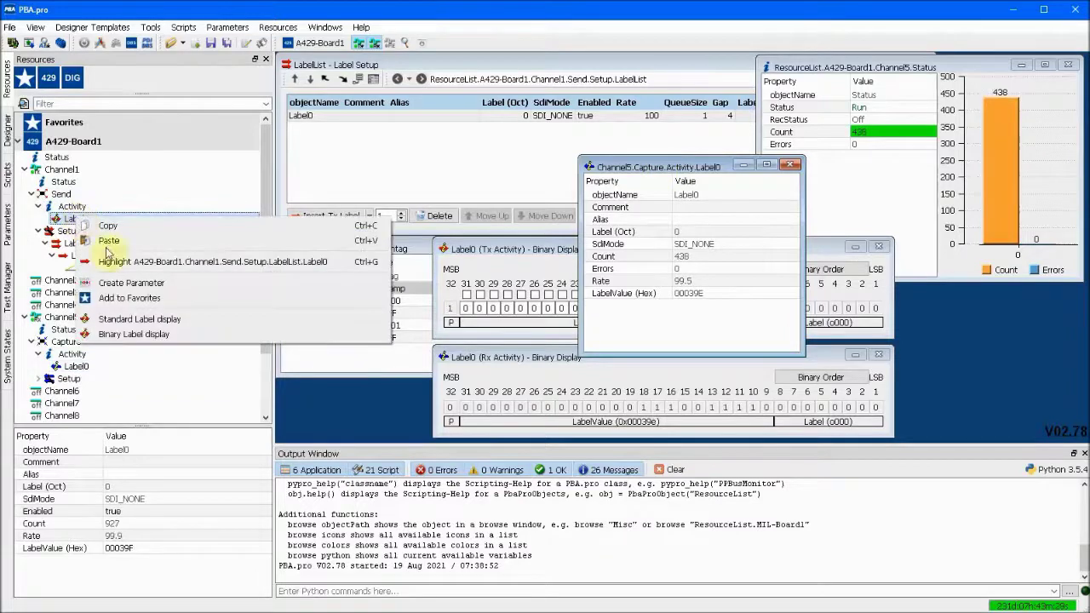
click(152, 319)
drag(1053, 261, 477, 170)
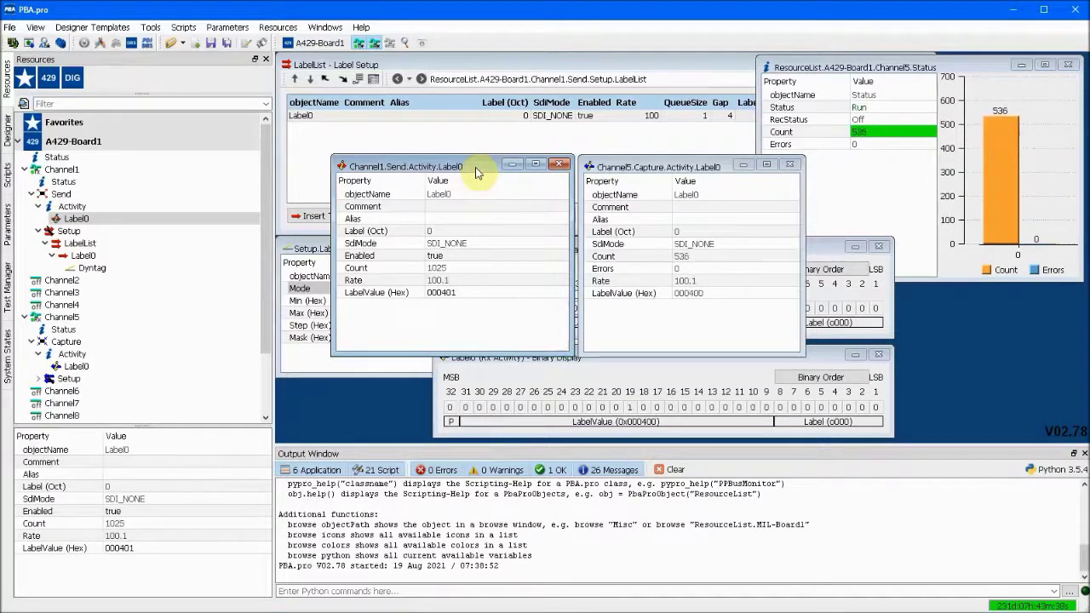
Step: Start the A429-Board1 bus monitor from its Sessions window on Channel5 and turn on Follow Mode
click(407, 44)
click(443, 54)
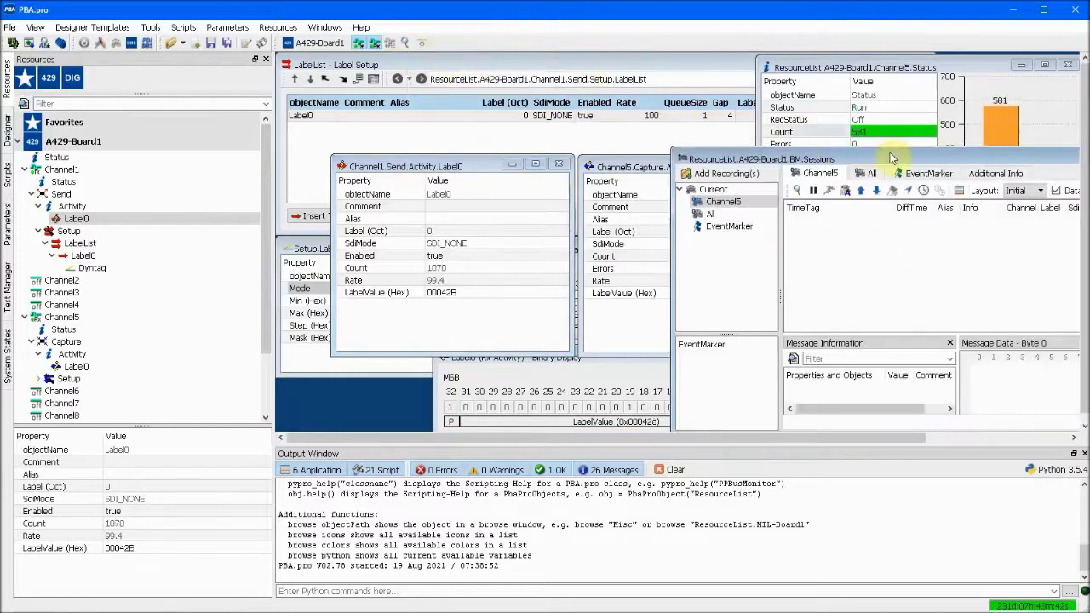
drag(901, 156, 590, 107)
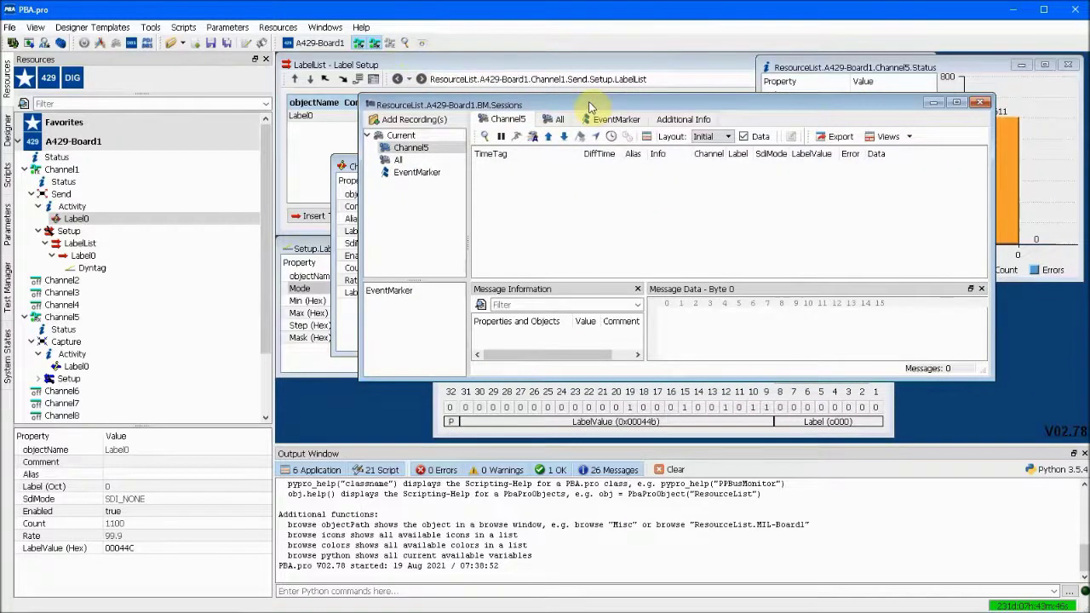
click(485, 137)
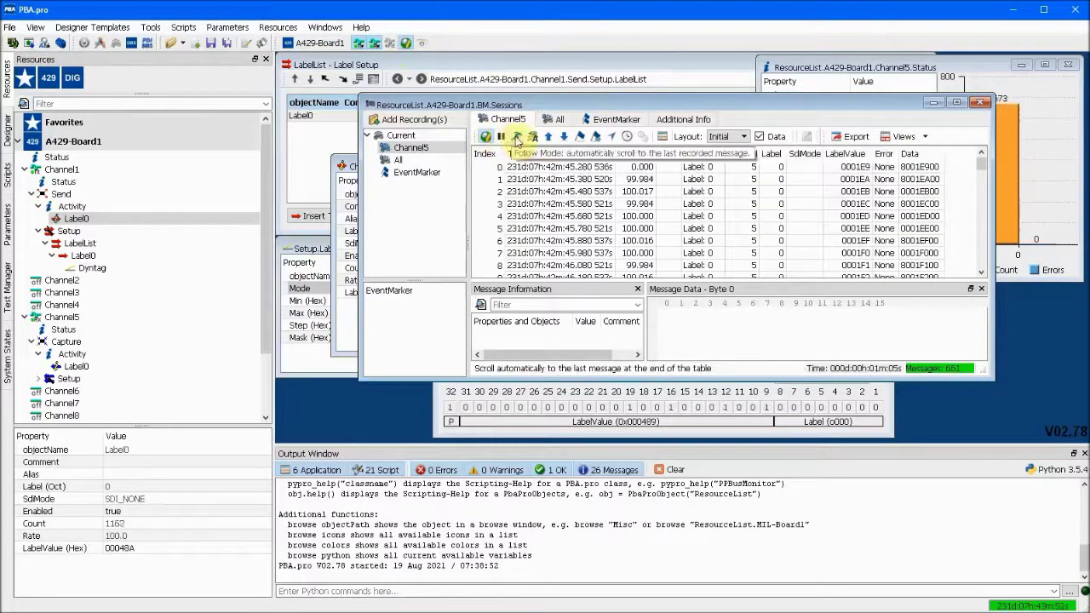
click(517, 138)
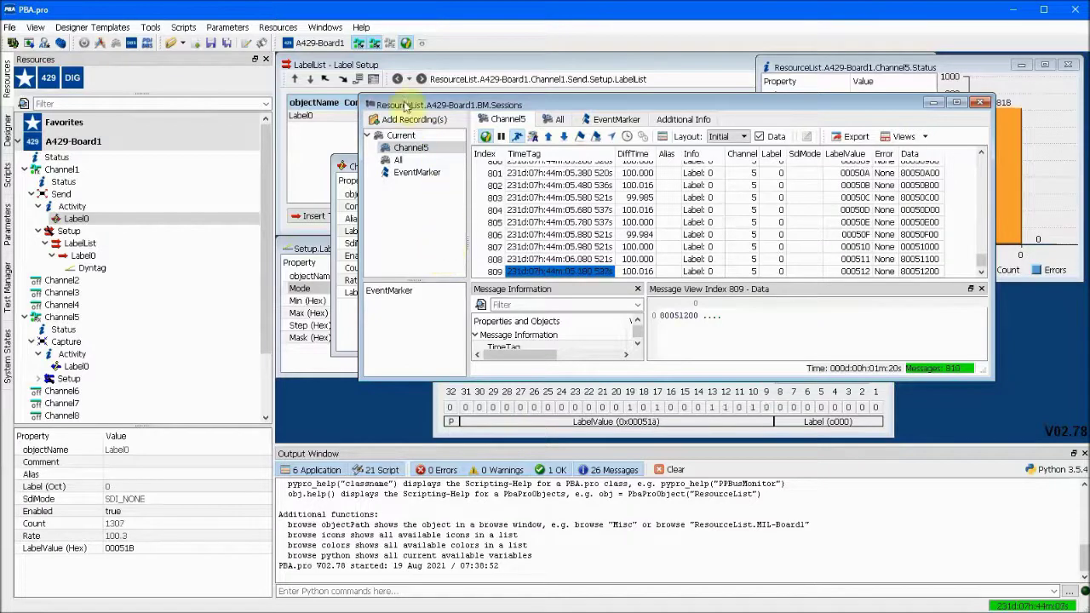
Step: Stop the running A429-Board1 simulation
click(390, 44)
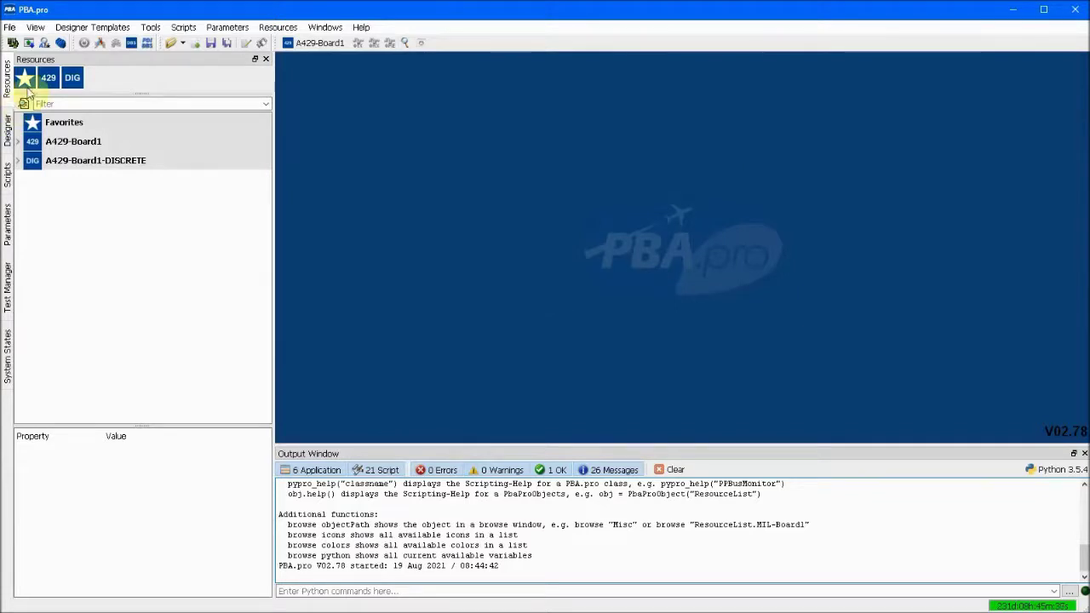
Step: Load the parameter database All-Equipment-IDs.ppdbs from the A429 support files folder
click(10, 29)
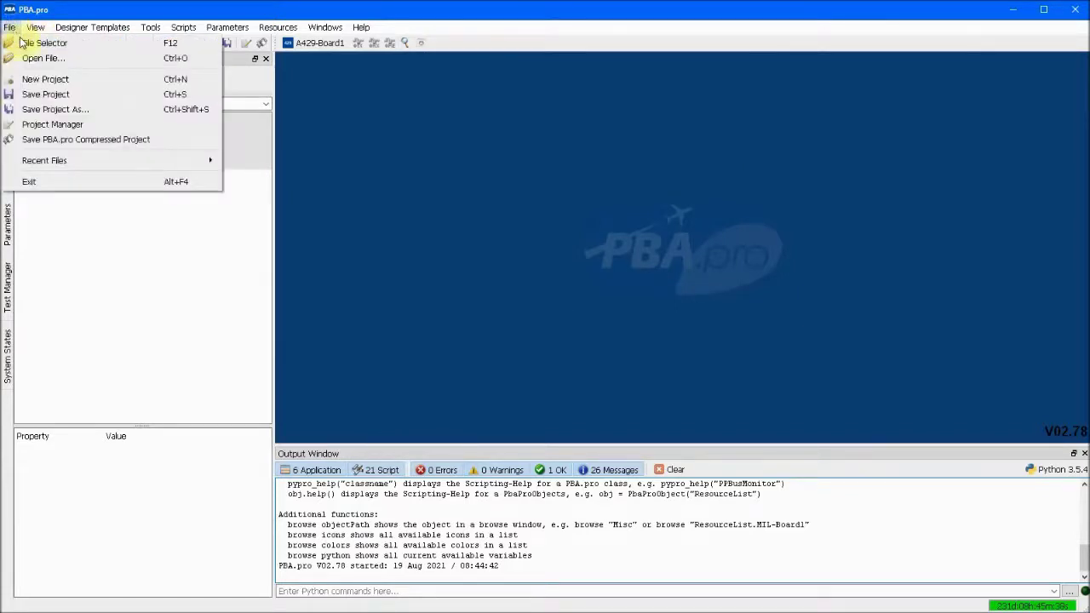
click(39, 58)
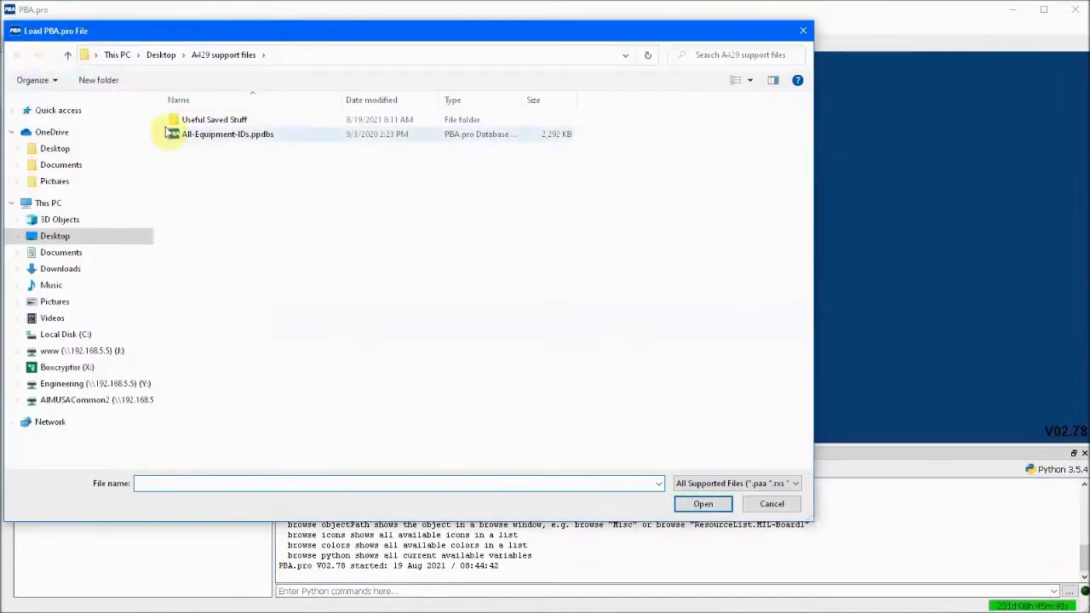
click(170, 134)
click(694, 503)
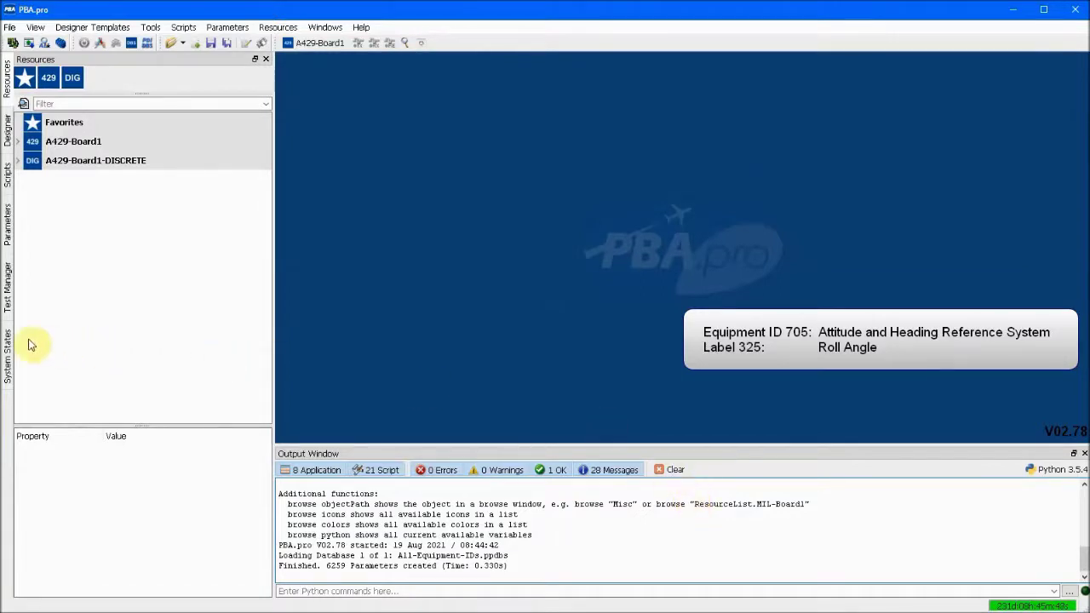
Step: Delete the ARINC429 parameter streams from Flight-Control-Computer-(701) through Inertial-Reference-System-(704)
click(8, 226)
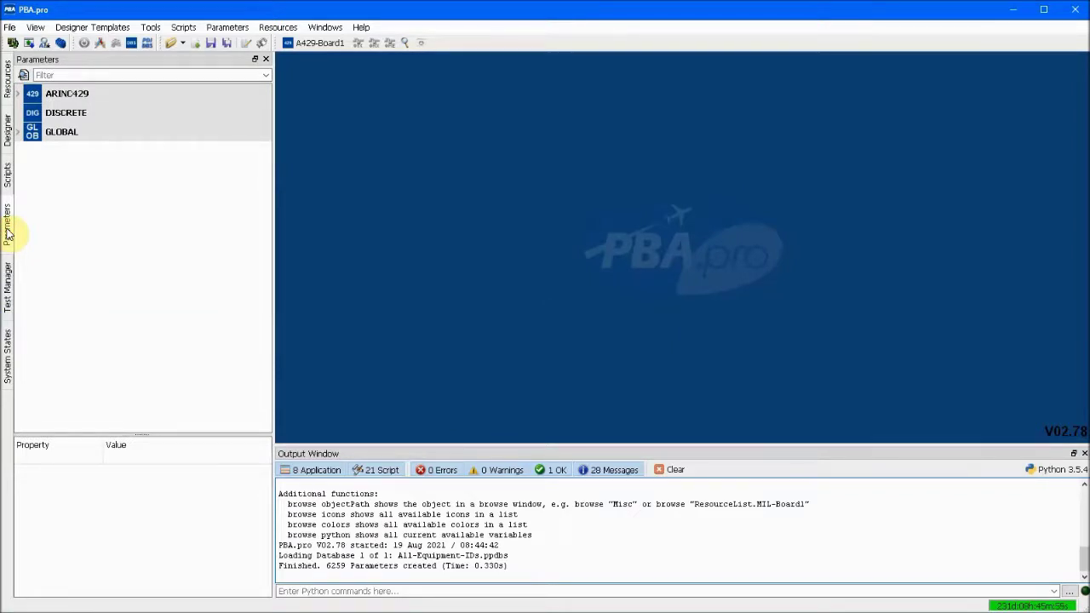
click(17, 95)
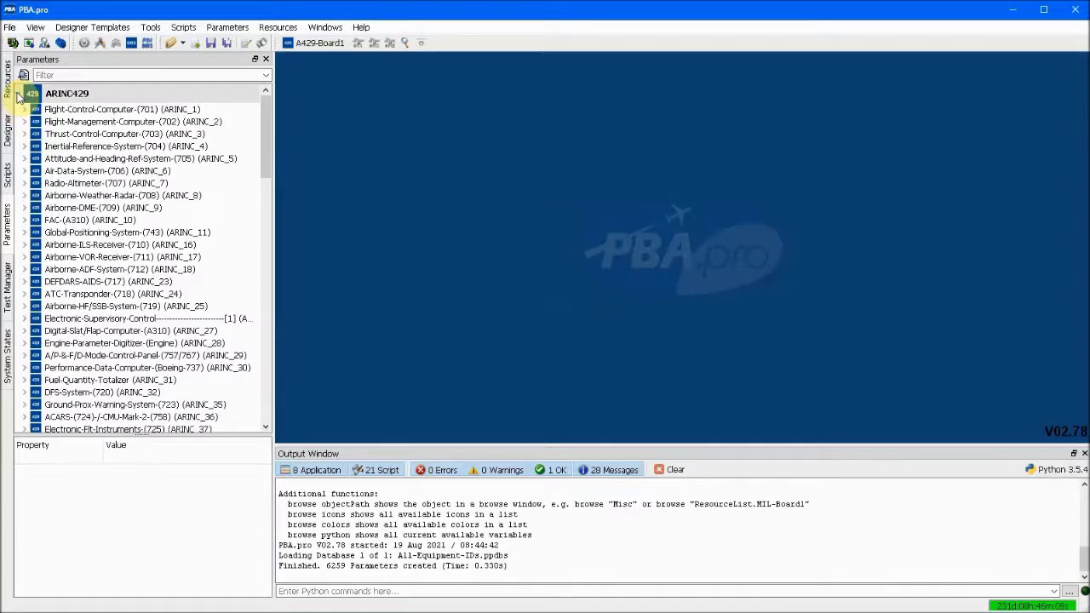
click(94, 148)
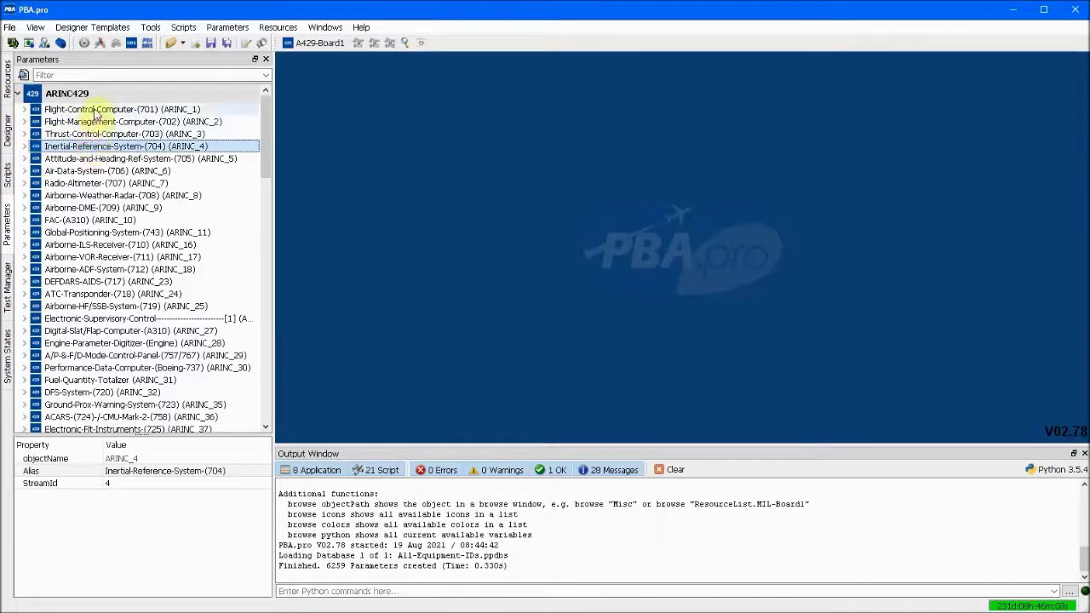
shift+click(95, 112)
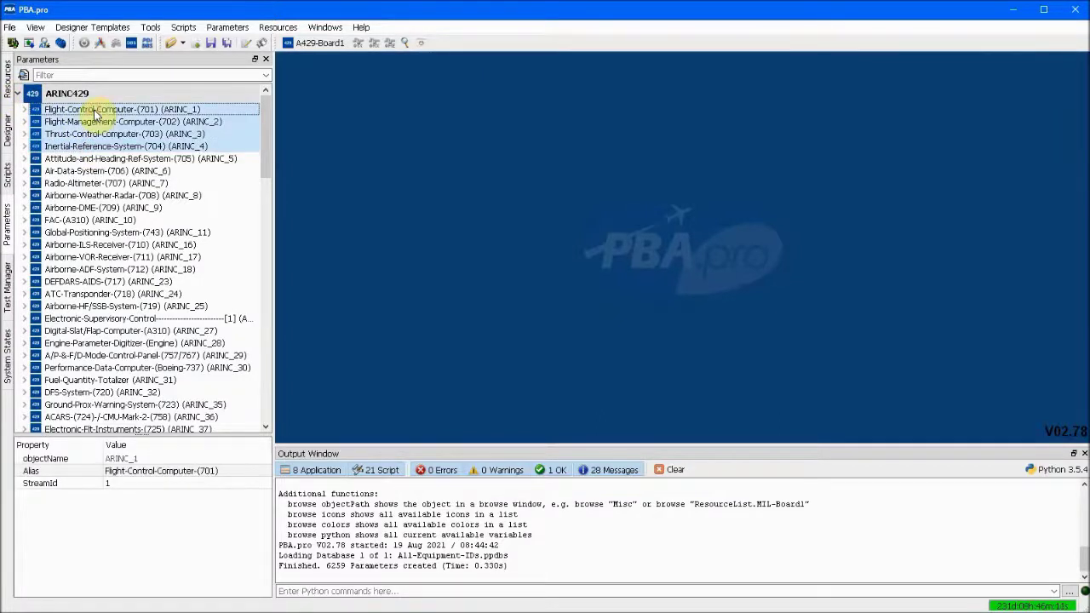
right_click(95, 114)
mouse_move(213, 221)
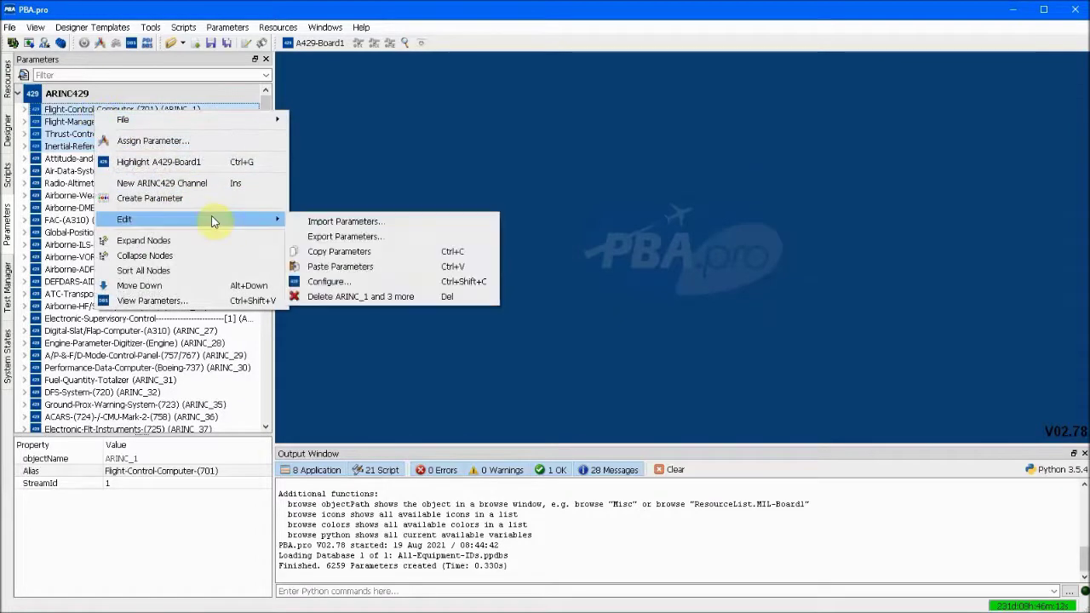
click(340, 295)
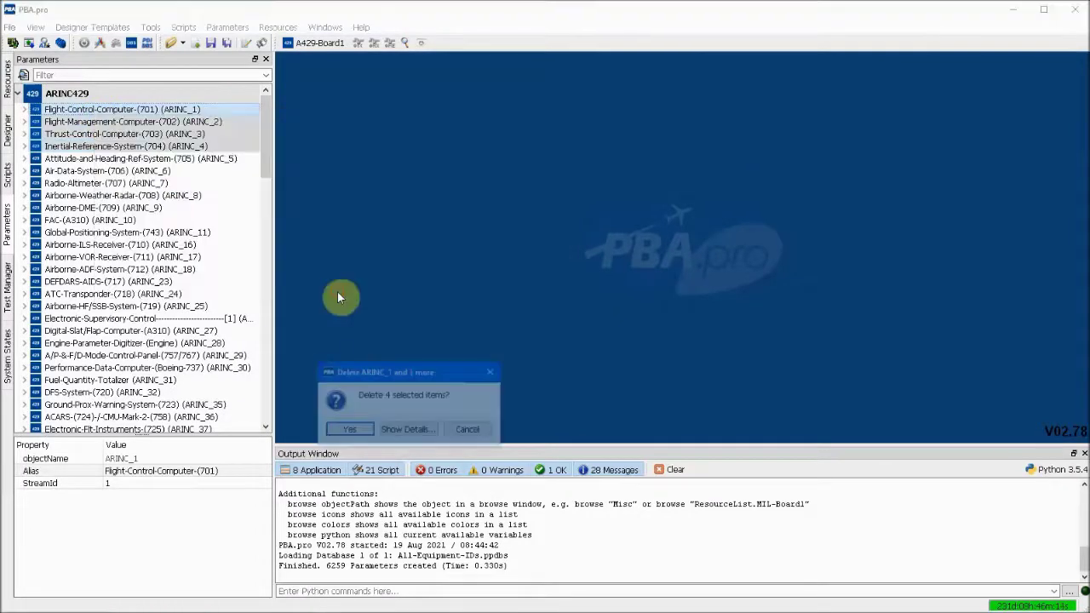
click(357, 431)
Step: Delete all ARINC429 streams from Air-Data-System-(706) through Satellite-ACU, keeping only Attitude-and-Heading-Ref-System-(705)
click(125, 124)
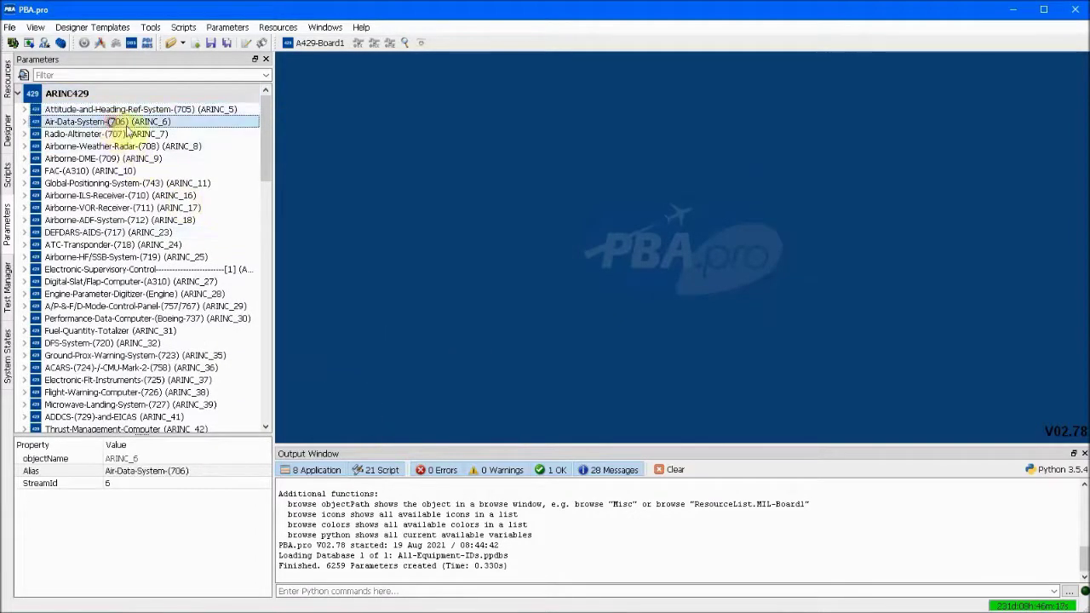
drag(265, 129, 267, 391)
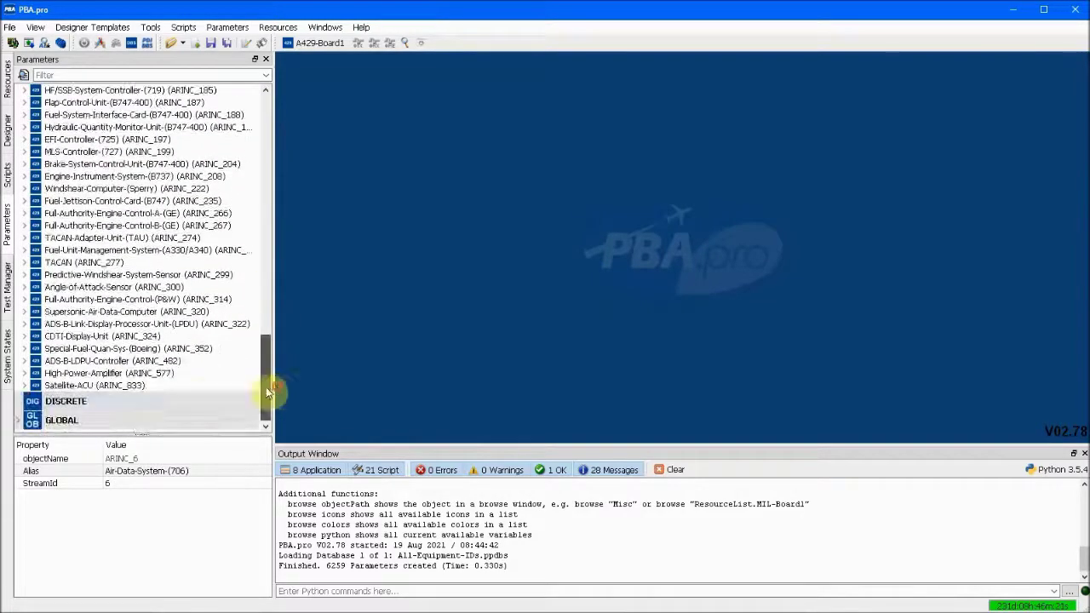
shift+click(149, 387)
right_click(149, 387)
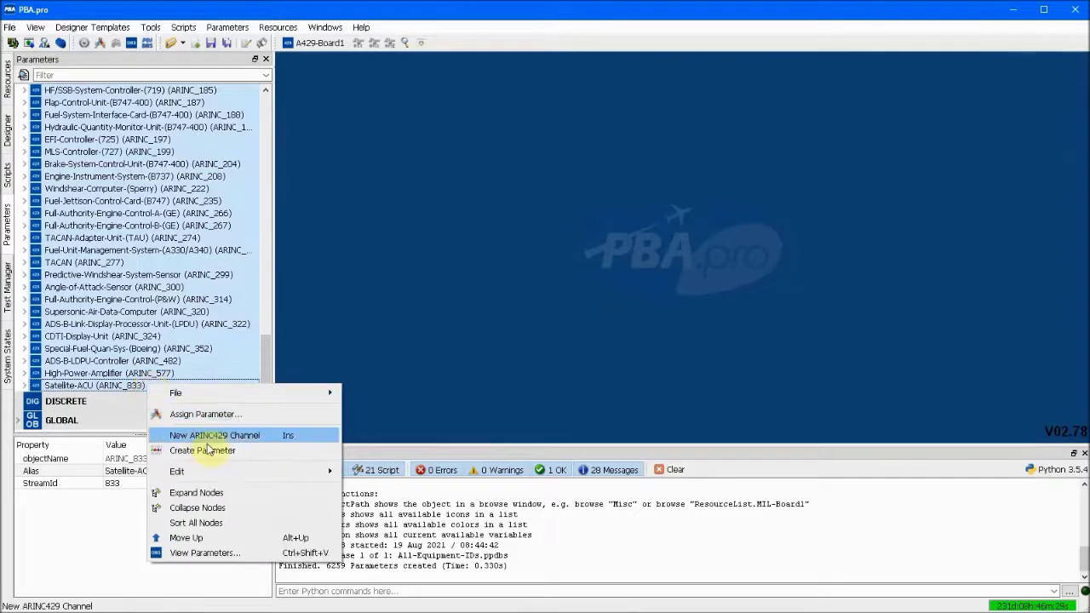
mouse_move(287, 472)
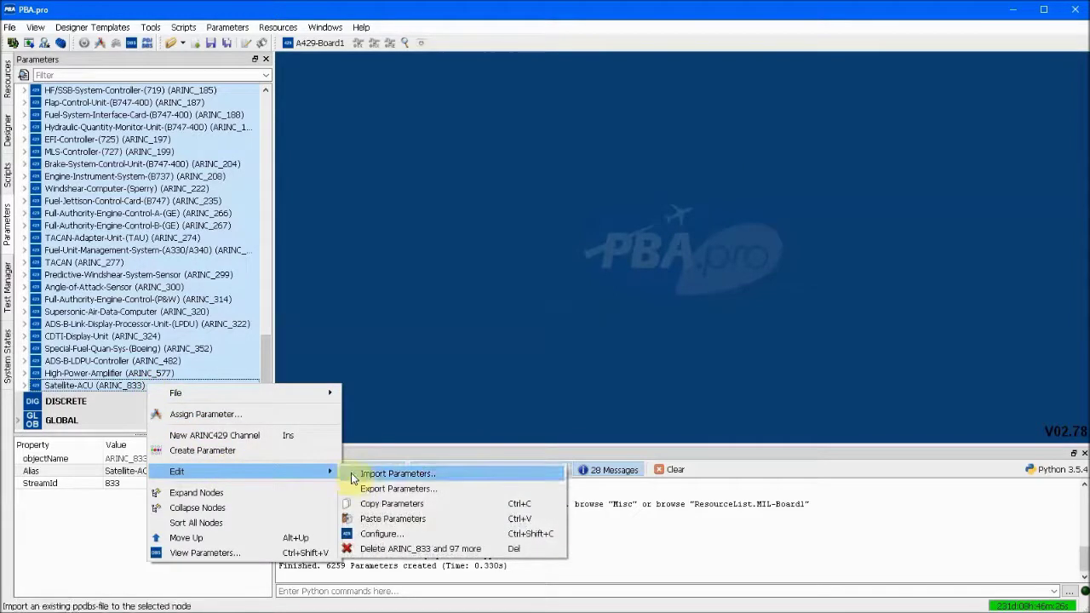
click(392, 548)
click(364, 430)
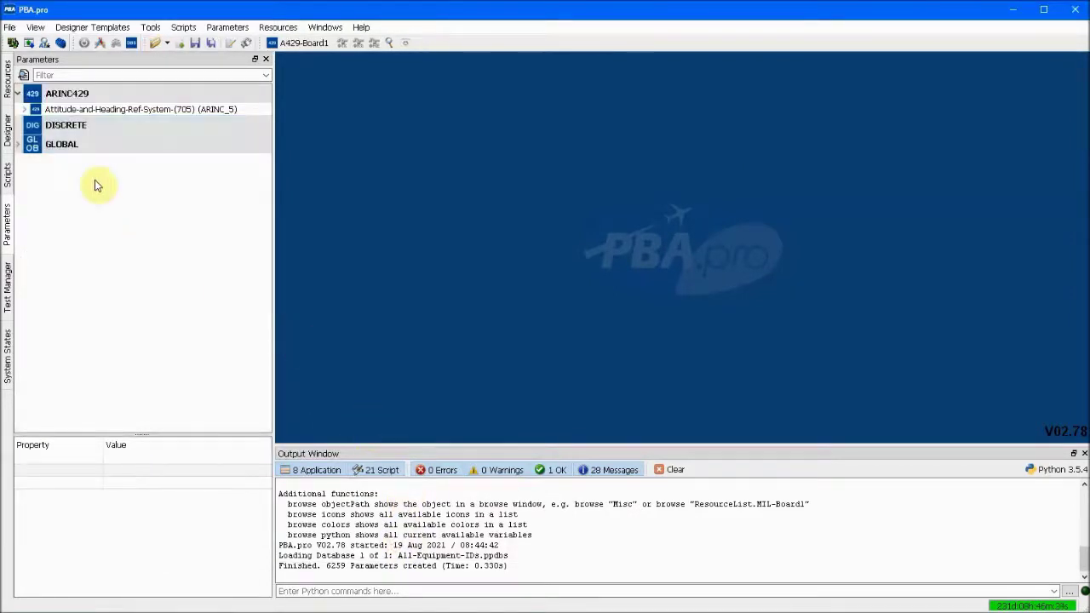
Step: Delete the labels from Ground Speed (LABEL_12) through Pitch Angle (LABEL_324) in the Attitude-and-Heading-Ref-System-(705) channel
click(27, 110)
click(31, 122)
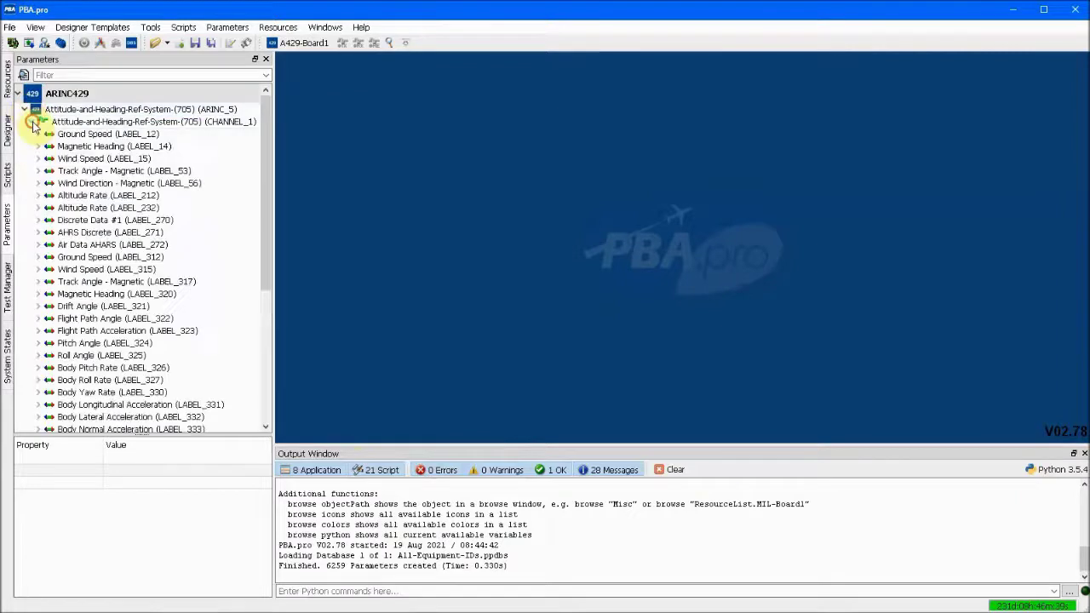
click(61, 136)
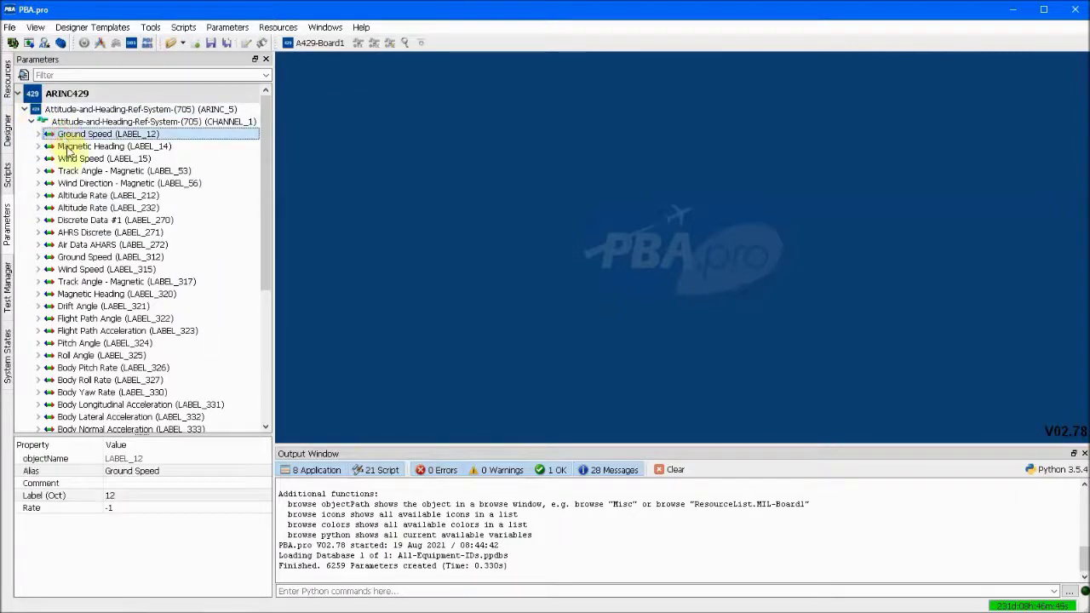
shift+click(119, 343)
right_click(120, 343)
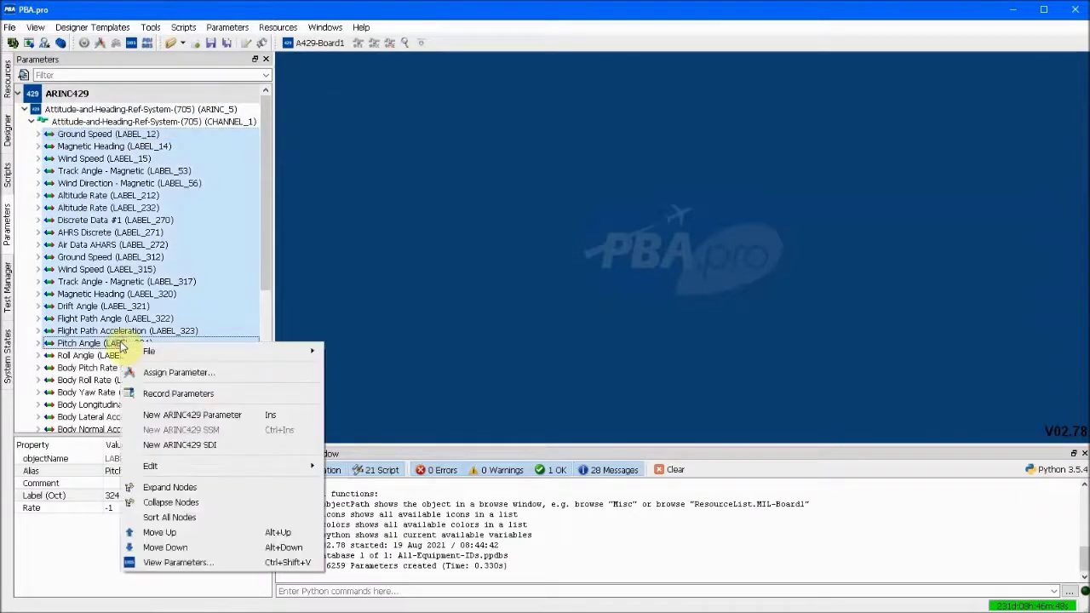
mouse_move(293, 469)
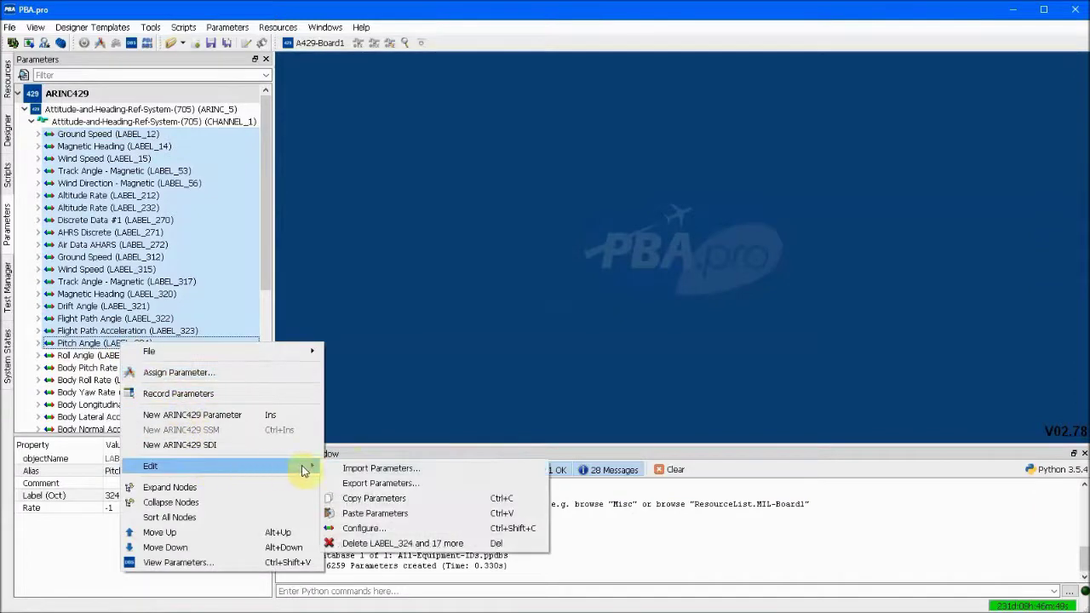
click(377, 543)
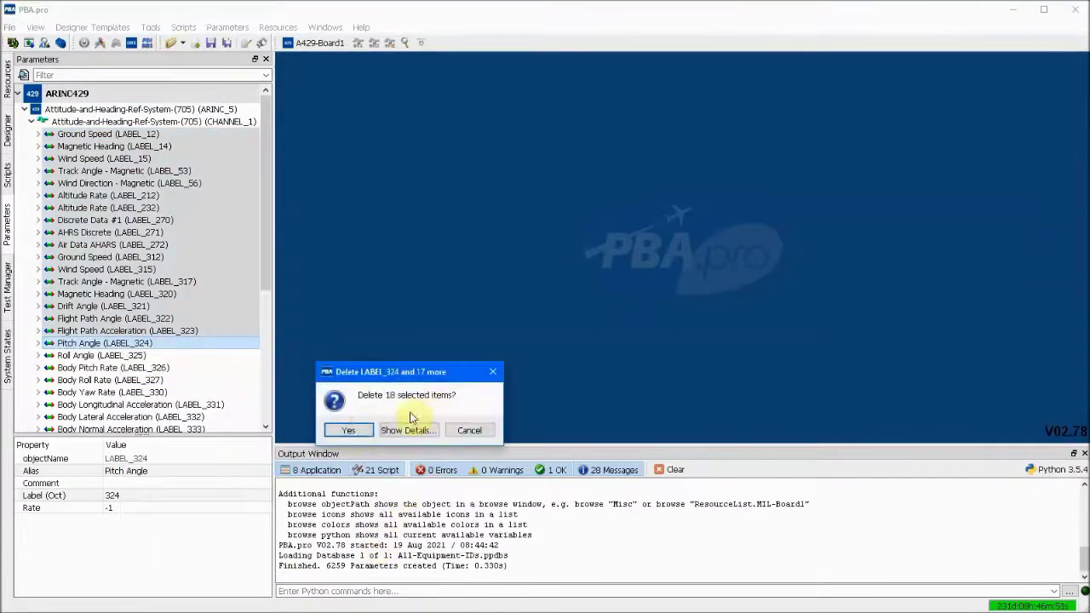
click(346, 429)
Step: Delete the labels from Body Pitch Rate (LABEL_326) through Cross Heading Acceleration (LABEL_376), keeping only Roll Angle
click(156, 148)
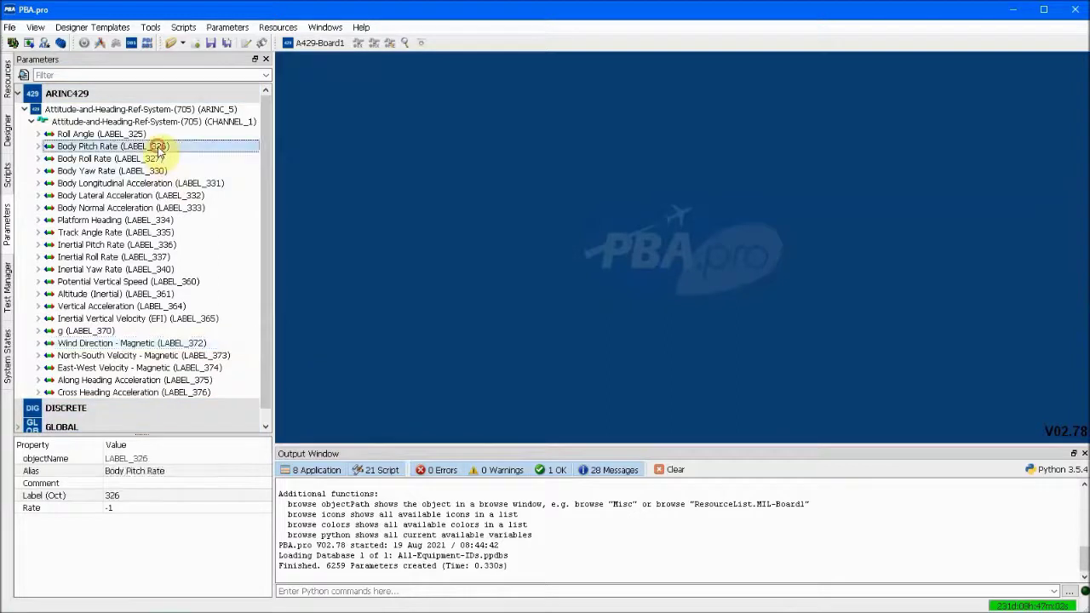
shift+click(146, 394)
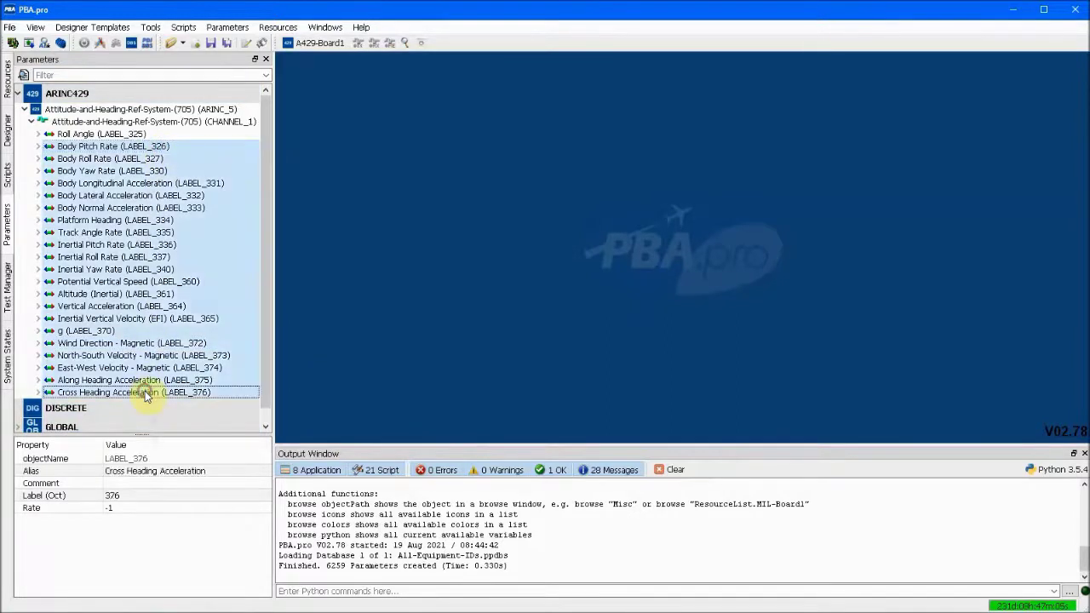
right_click(146, 394)
mouse_move(304, 515)
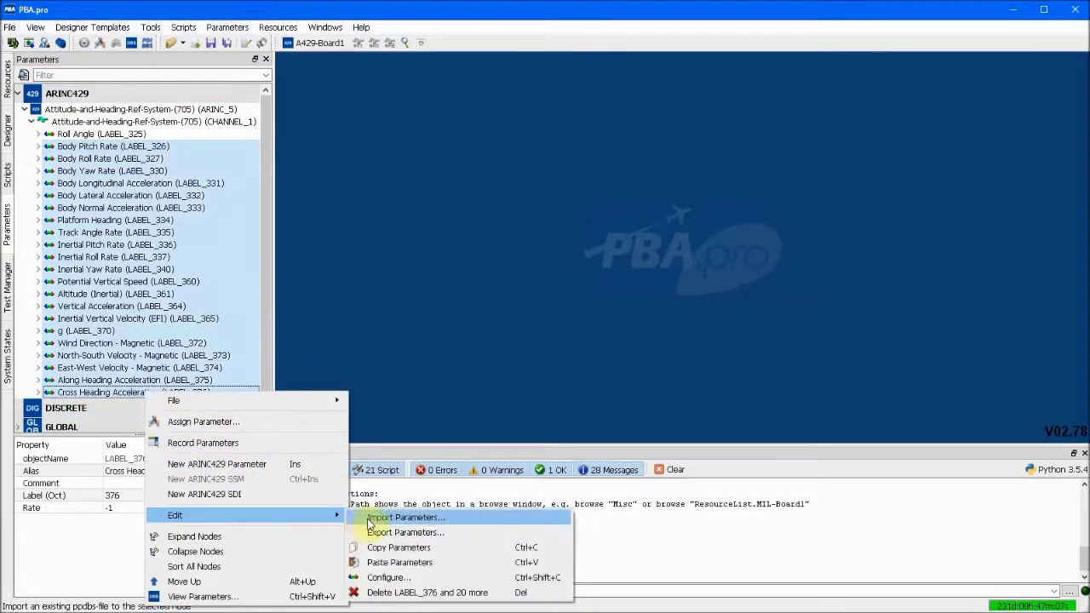
click(392, 594)
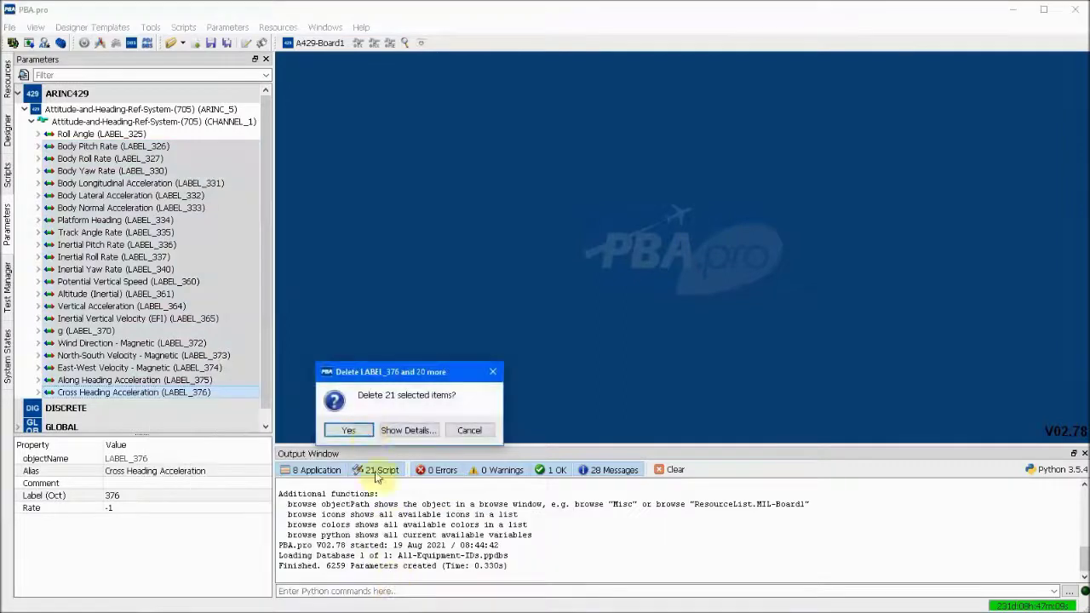
click(361, 428)
Step: Set the StreamId of the Attitude-and-Heading-Ref-System-(705) stream to 17
click(174, 110)
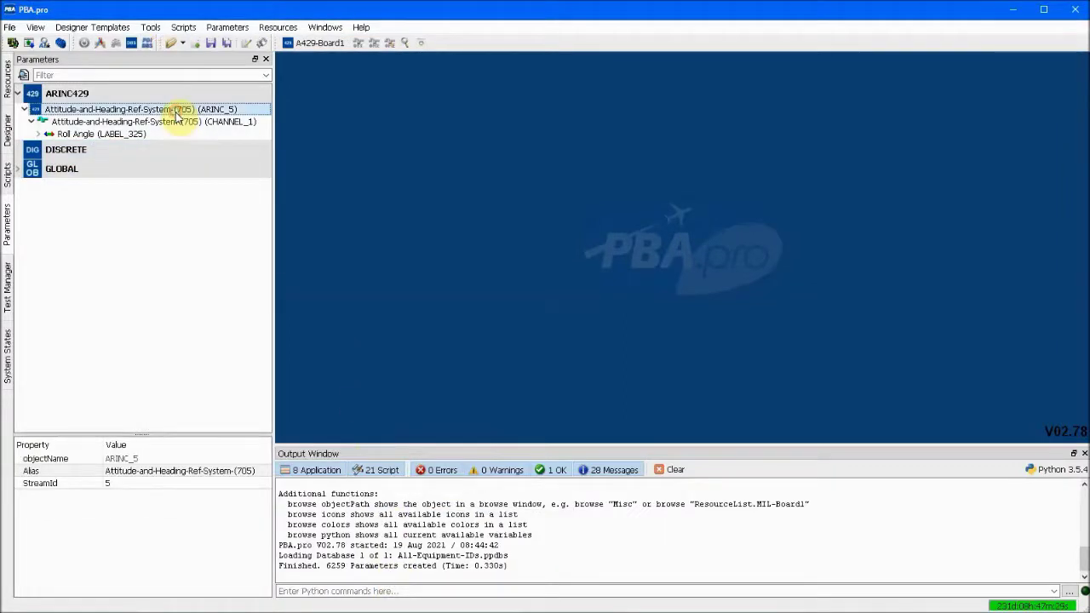
click(138, 484)
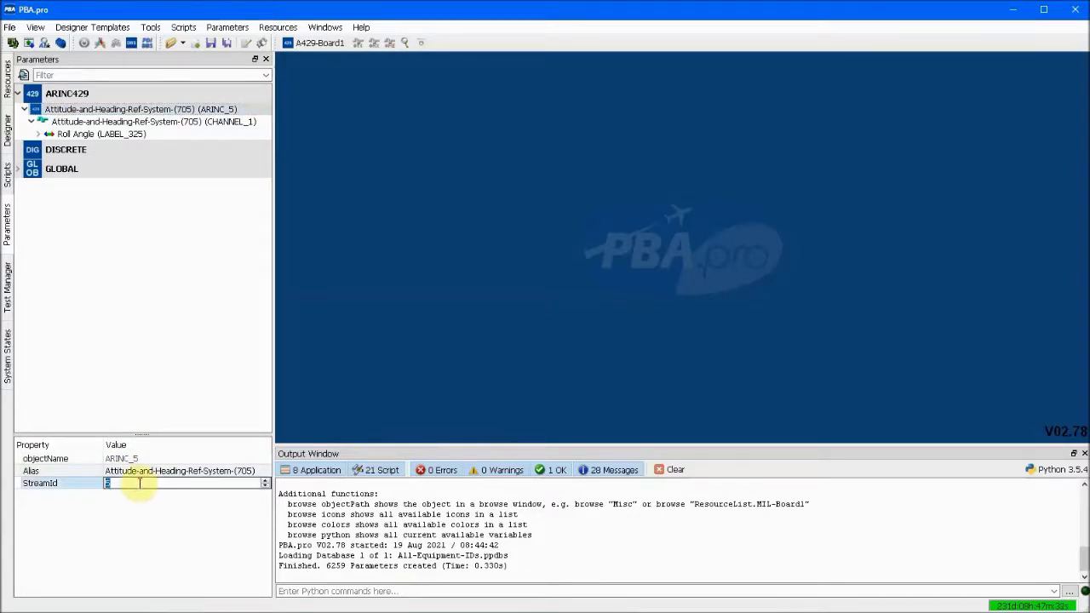
click(80, 518)
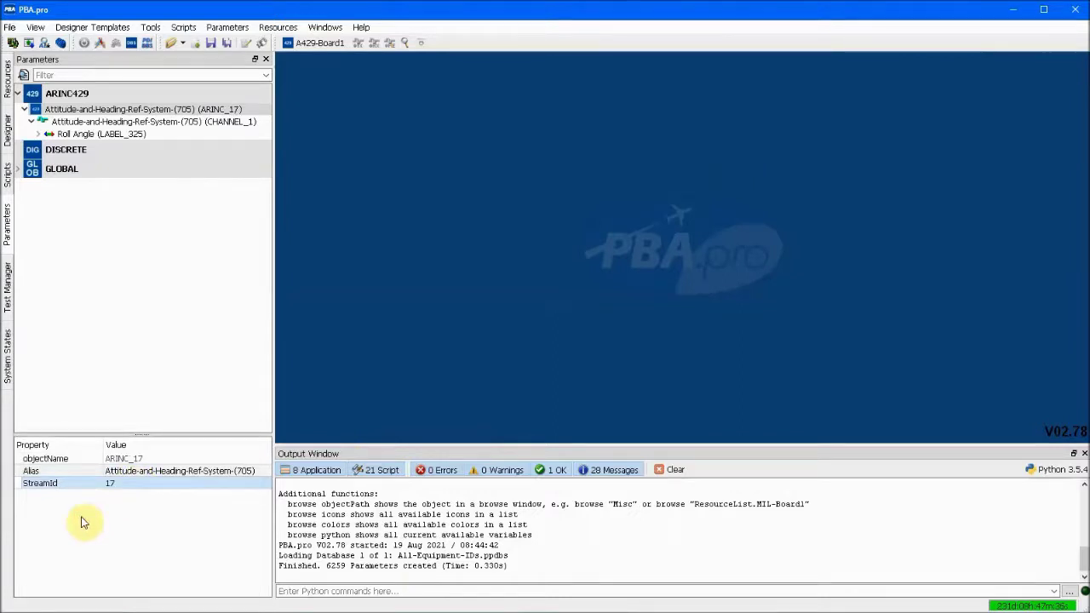
Step: Set the channel number of the Attitude-and-Heading-Ref-System-(705) channel to 42
mouse_move(239, 118)
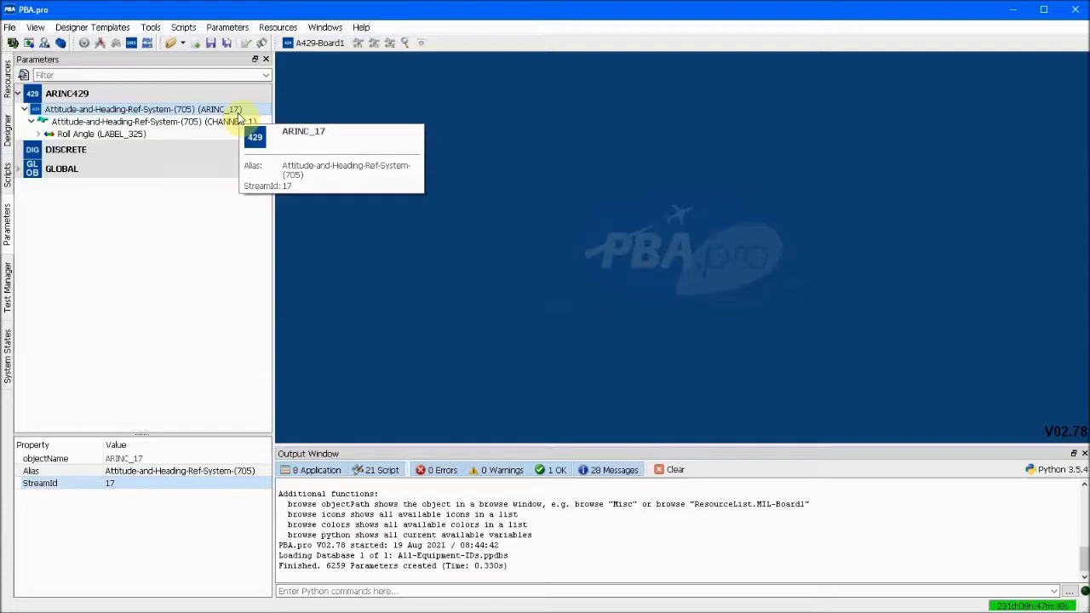
click(238, 121)
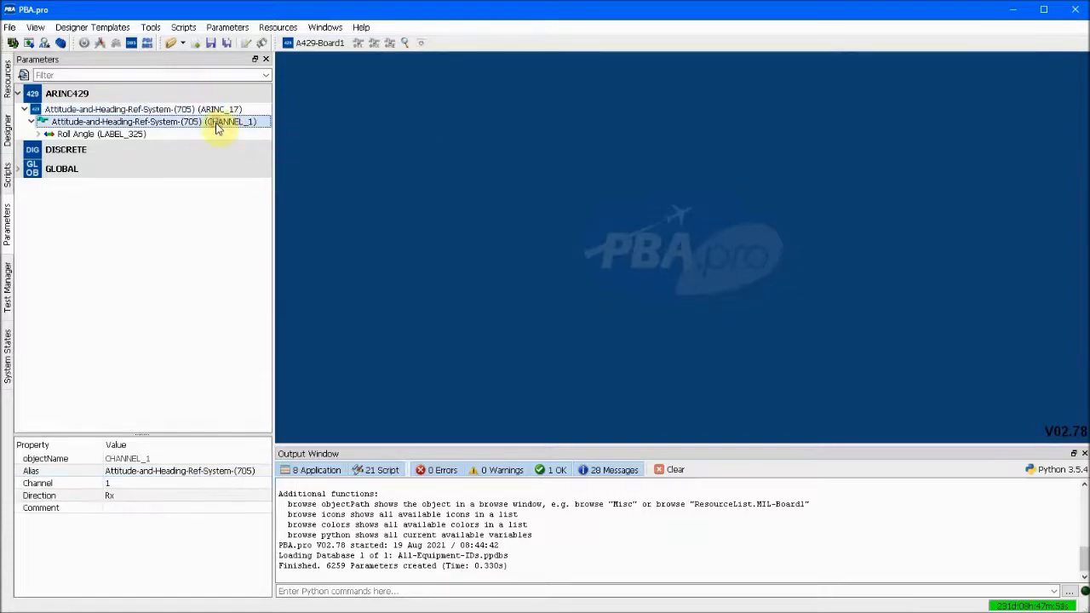
click(117, 486)
text(4)
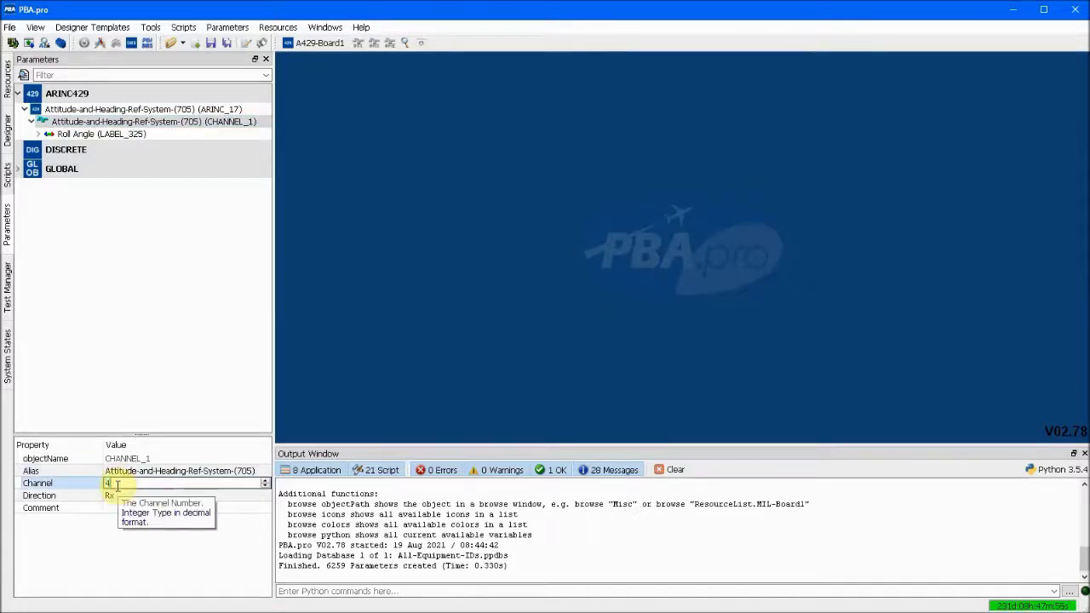
text(2)
click(85, 541)
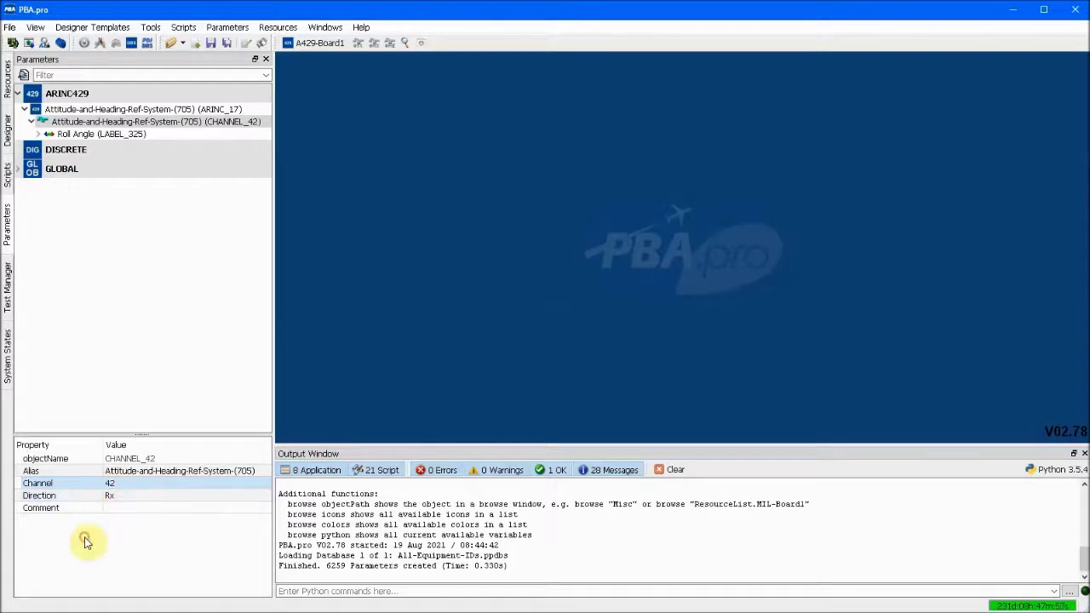
Step: Save the reduced parameter database as equip-ID-705_Label-325 in the A429 support files folder
mouse_move(258, 136)
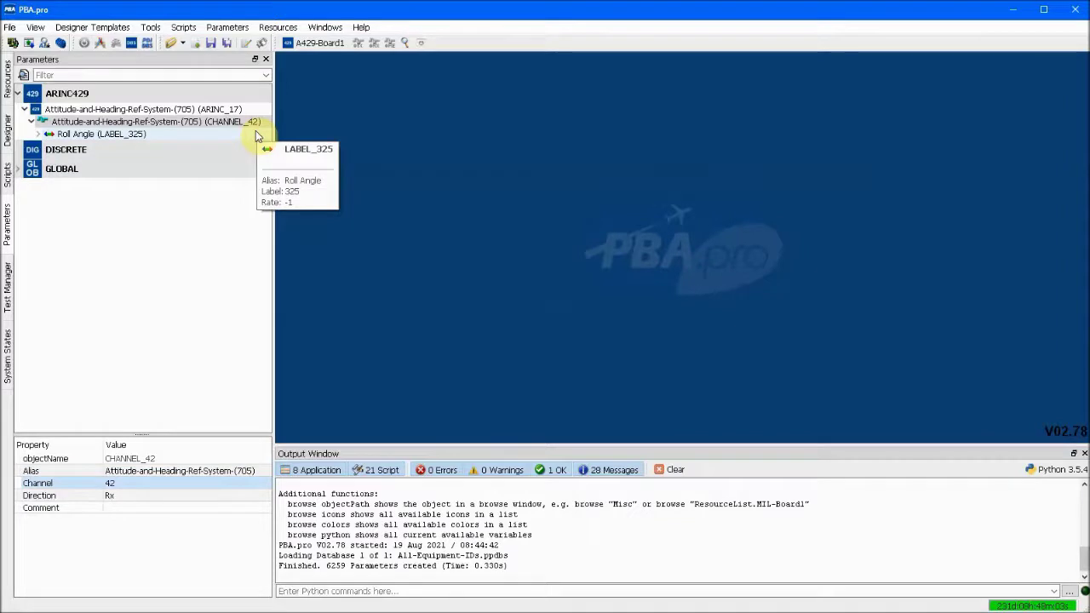
click(200, 111)
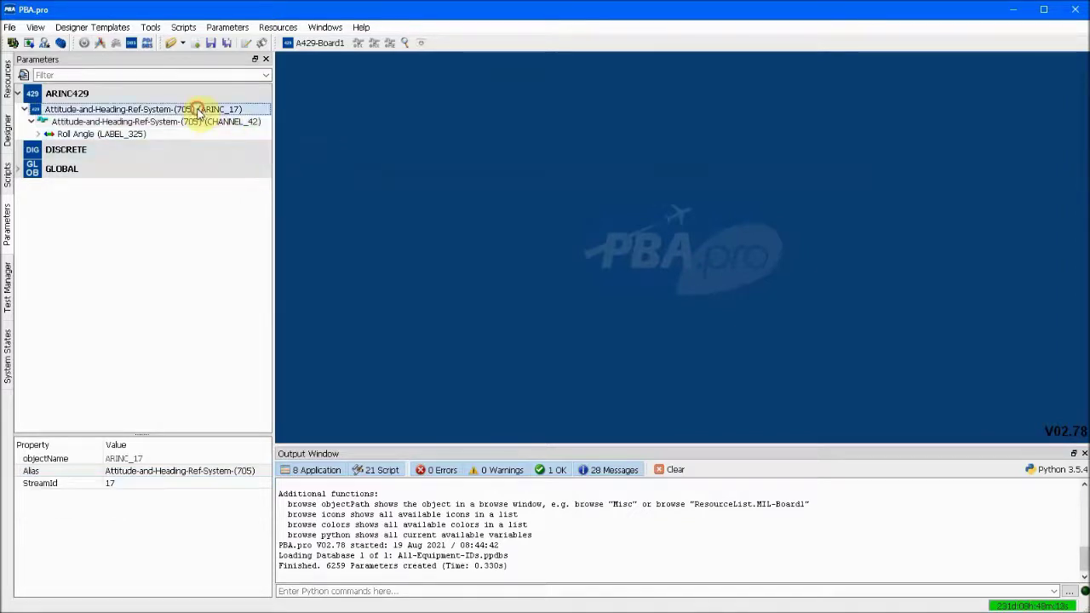
right_click(199, 113)
mouse_move(221, 116)
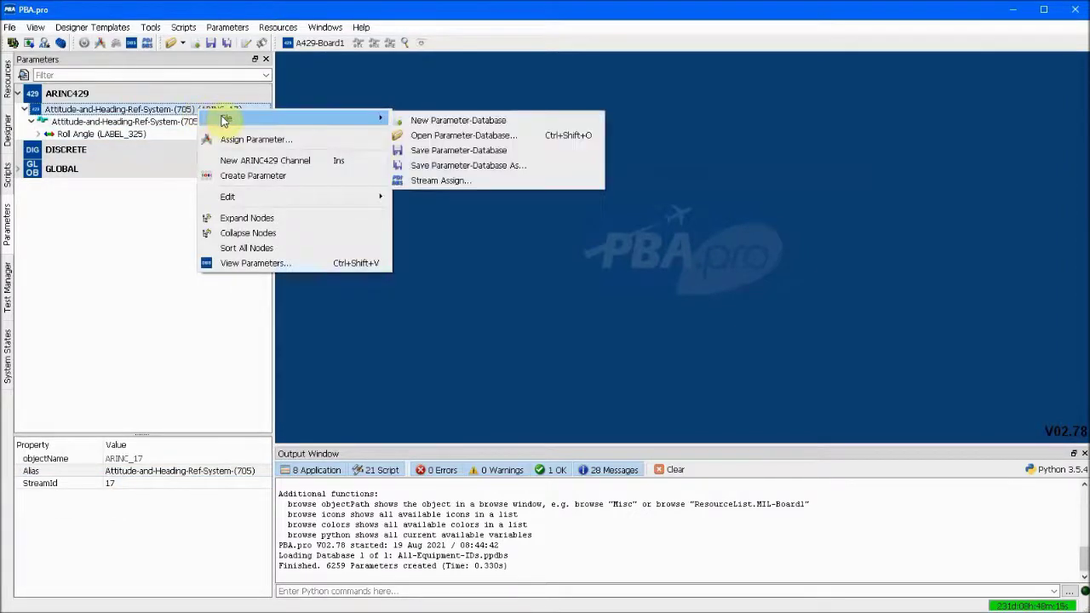
click(439, 166)
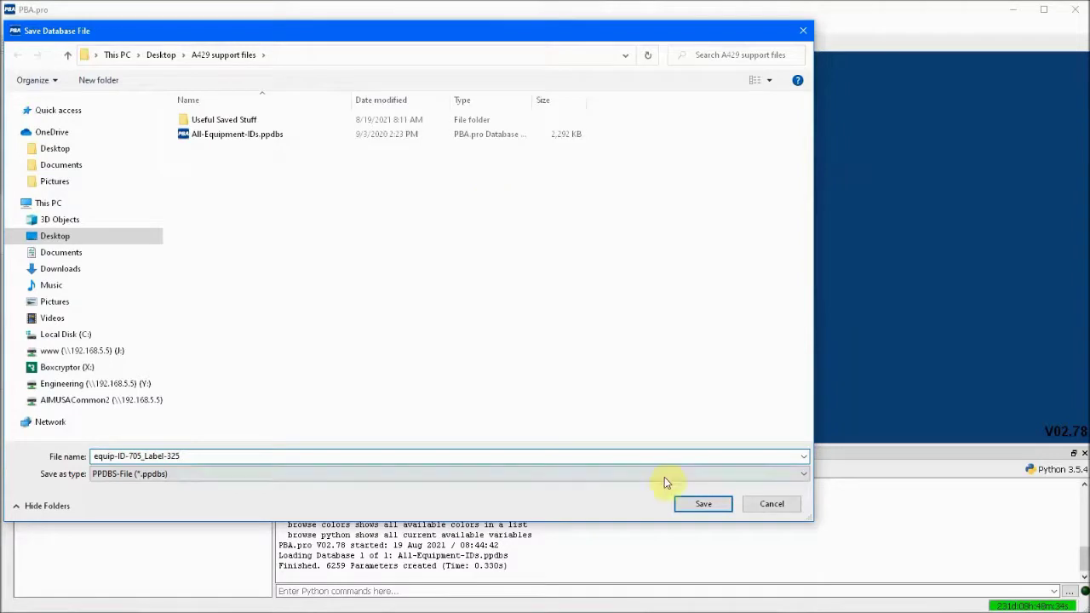
click(688, 504)
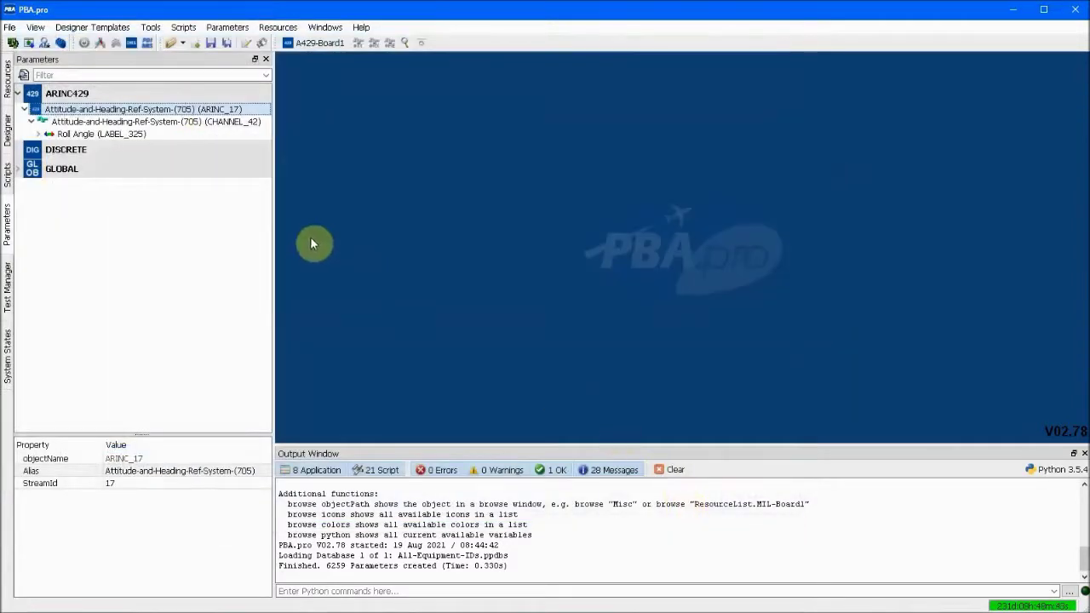
Step: Set the DbsStreamId of the A429-Board1 resource to ARINC_17
click(9, 81)
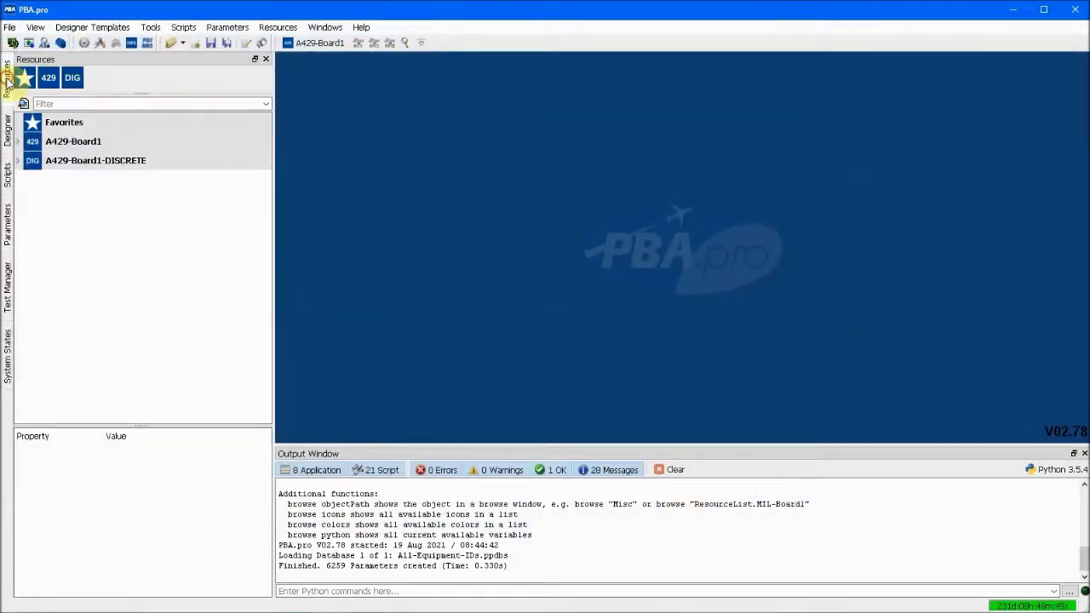
click(64, 142)
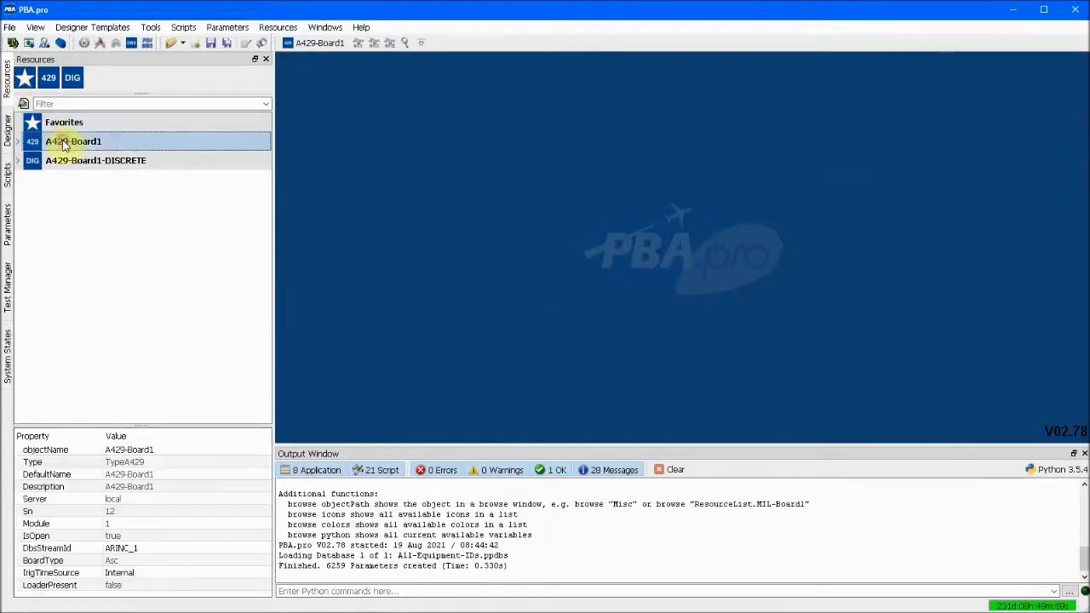
click(164, 549)
click(164, 549)
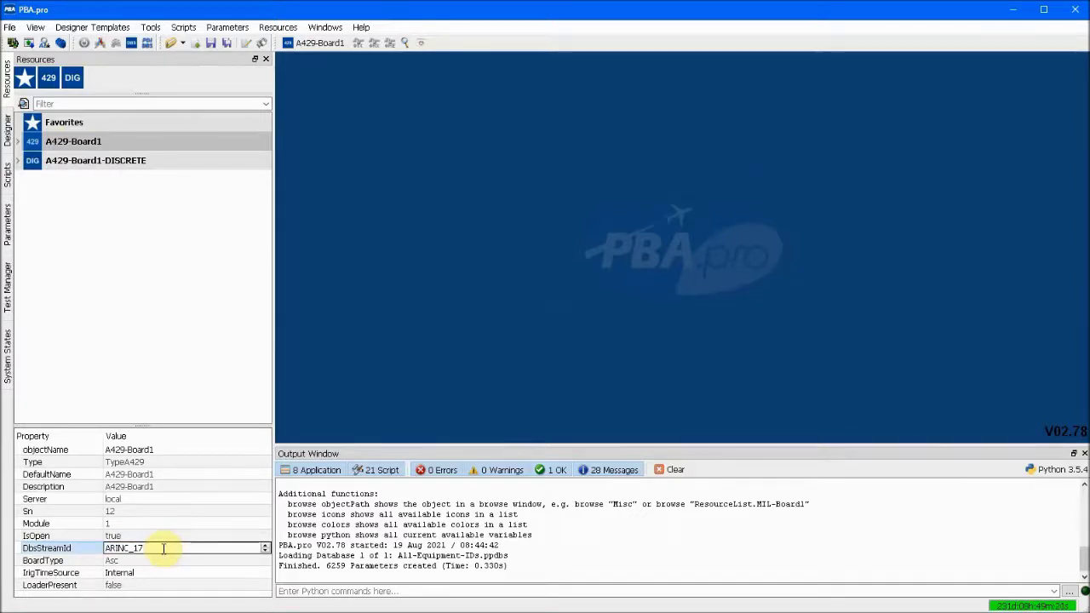
key(Return)
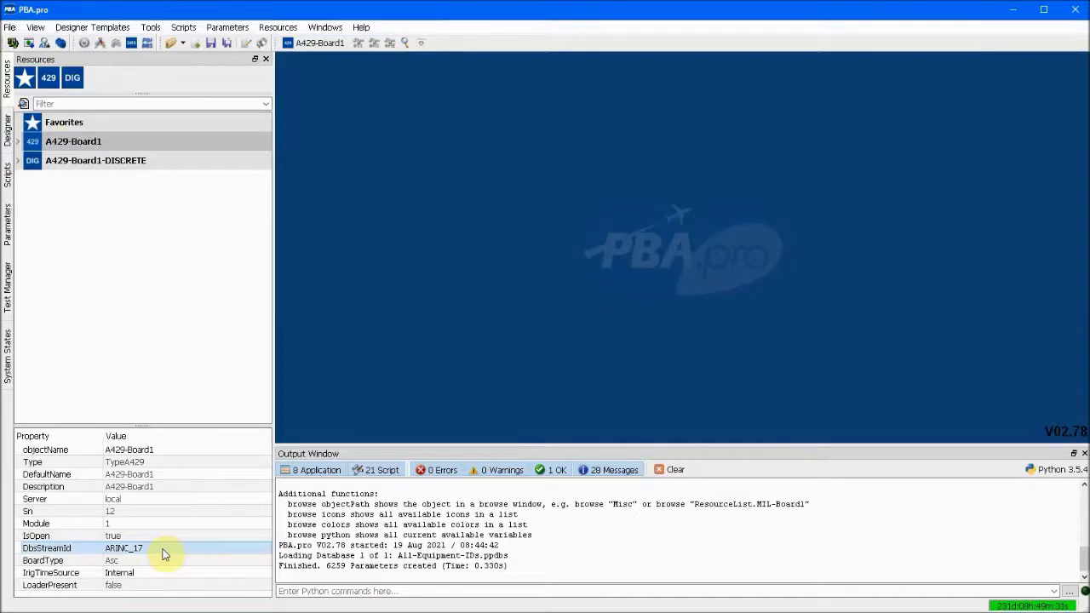
Step: Configure Channel1 of A429-Board1 as a Tx channel and set its DbsChannelId to 42
click(18, 142)
click(36, 171)
right_click(40, 171)
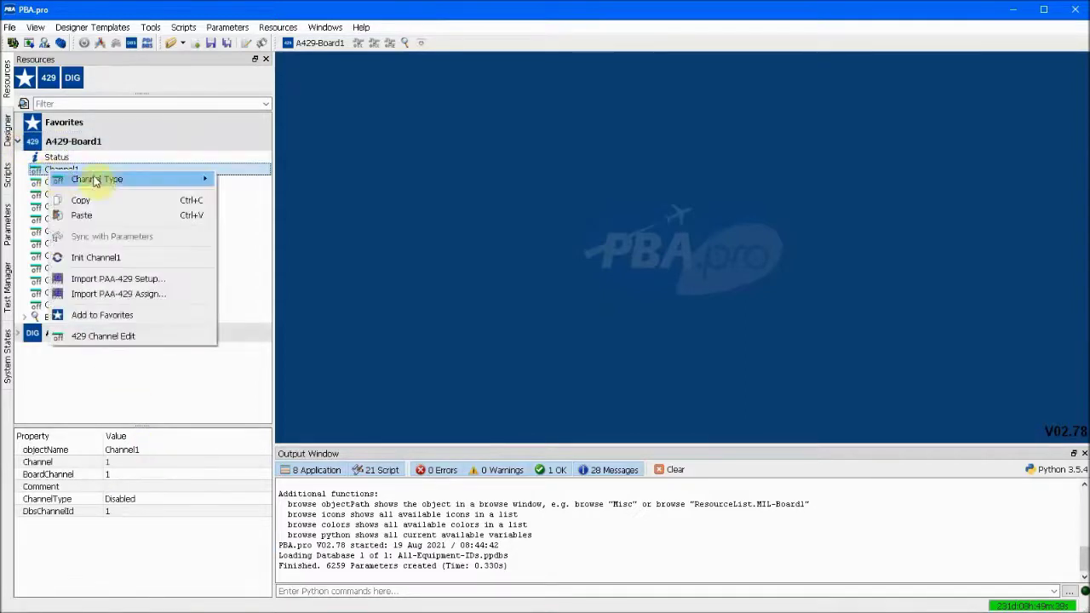
mouse_move(189, 181)
click(249, 197)
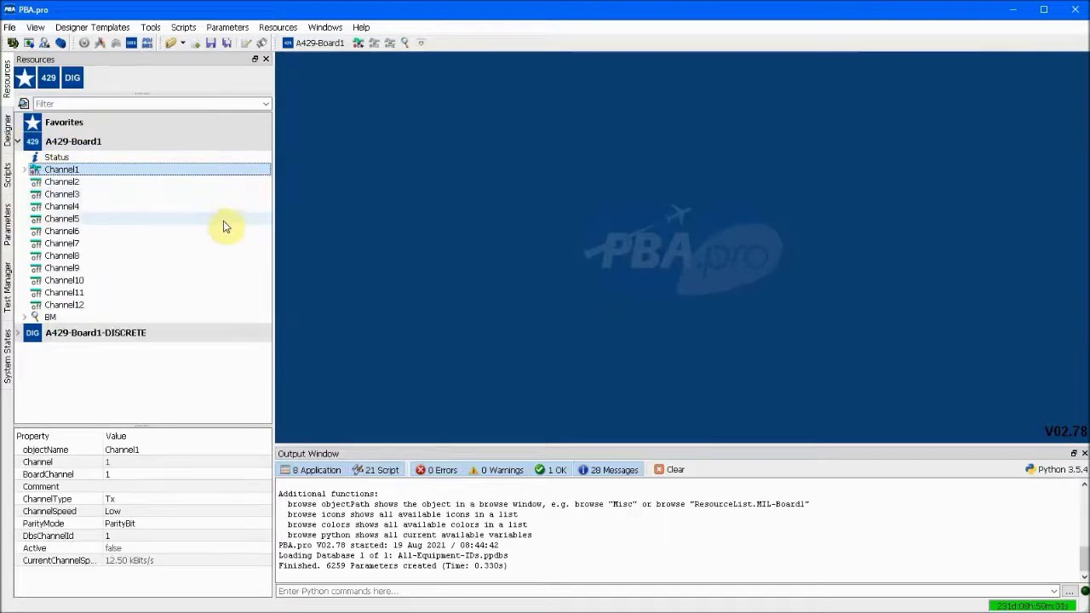
click(138, 537)
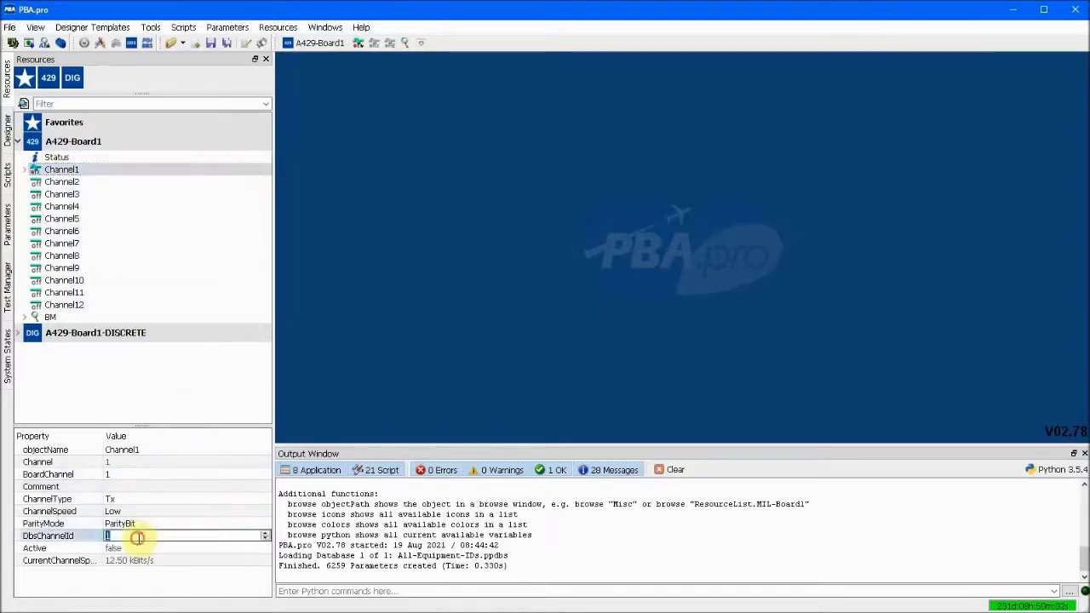
text(42)
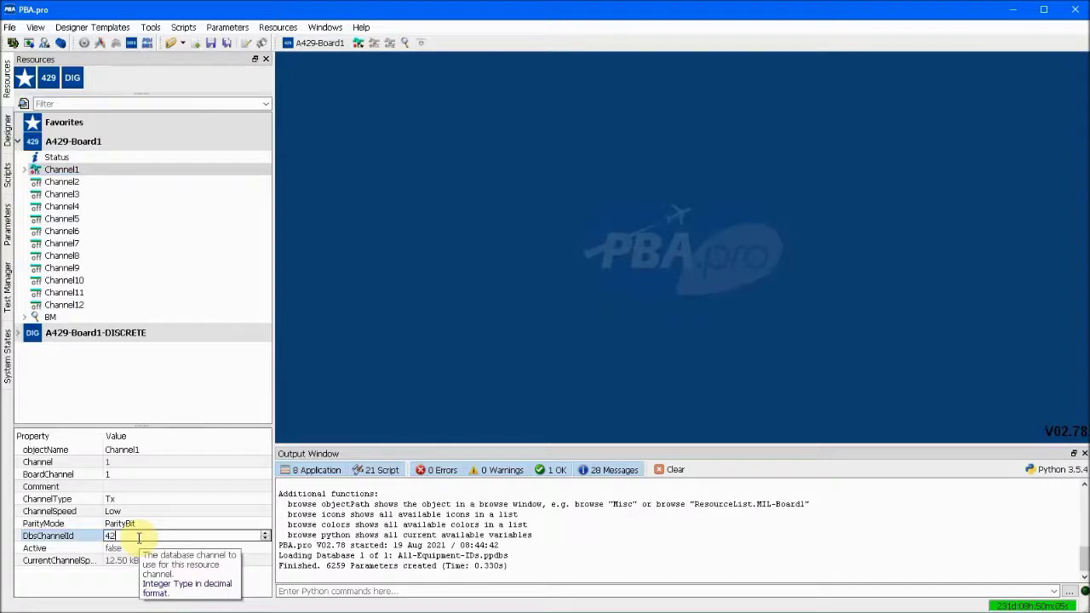
key(Return)
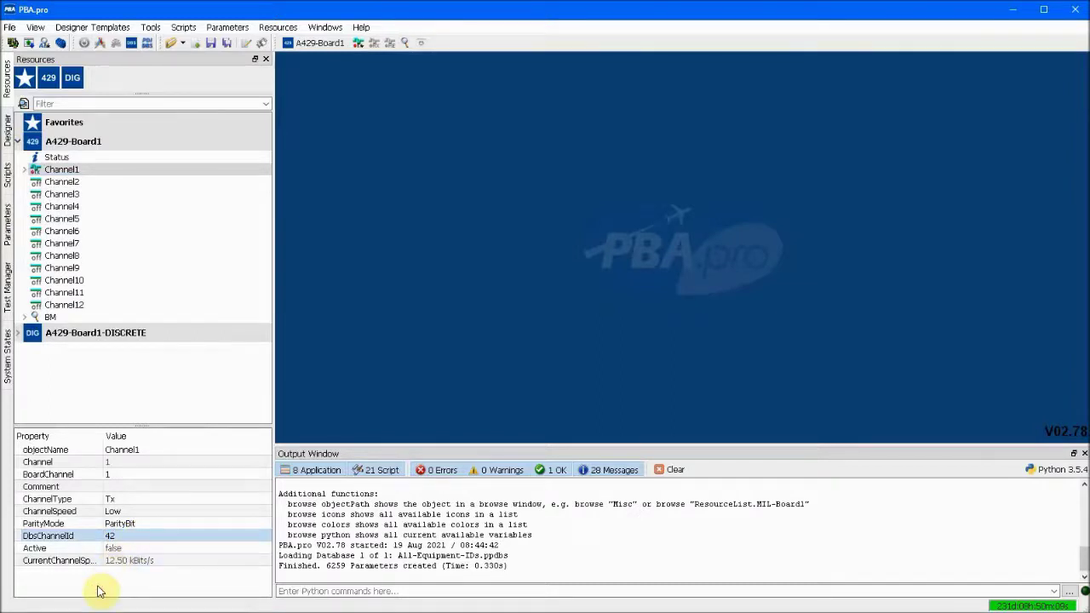
Step: Synchronize Channel1 of A429-Board1 with the parameter database
click(128, 171)
right_click(128, 171)
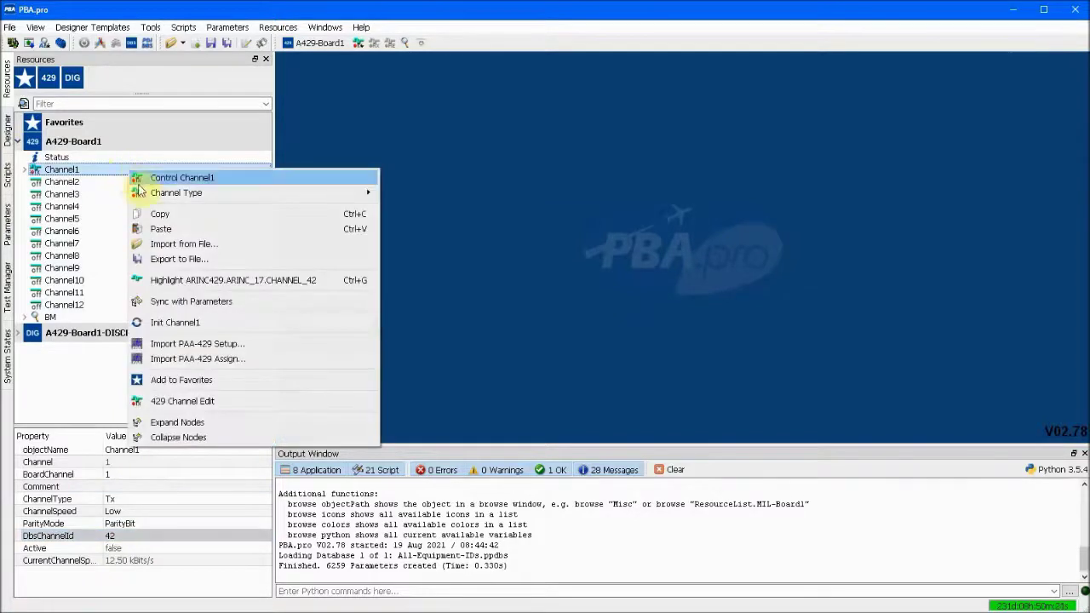
click(178, 303)
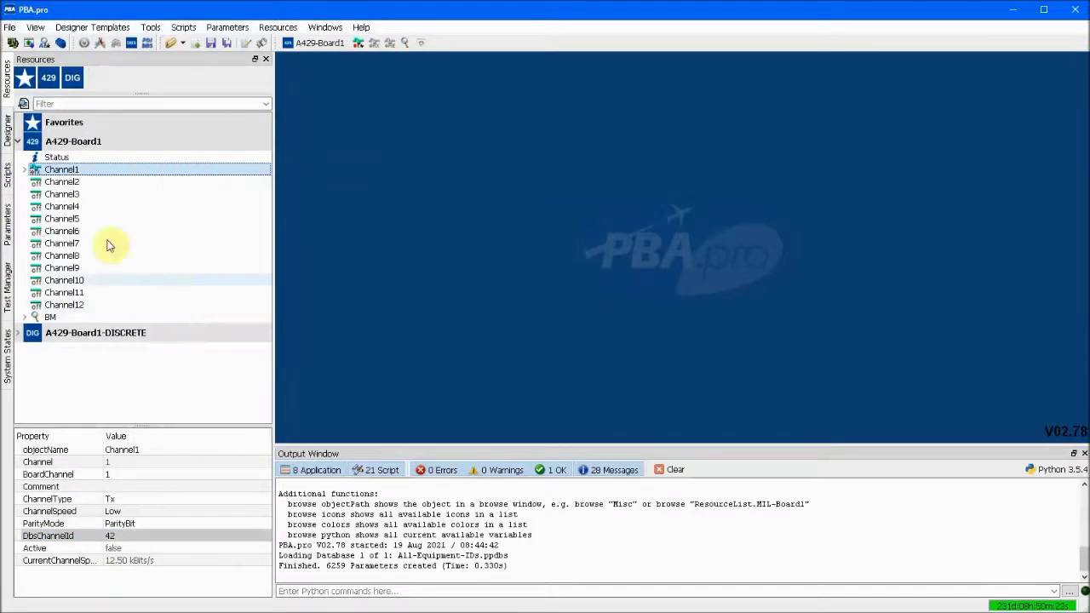
Step: Add all five Roll Angle (LABEL_325) parameters, from Roll-Angle-SDI to Roll-Angle-SSM, from Channel1's send setup to a new Assign window
click(24, 170)
click(31, 194)
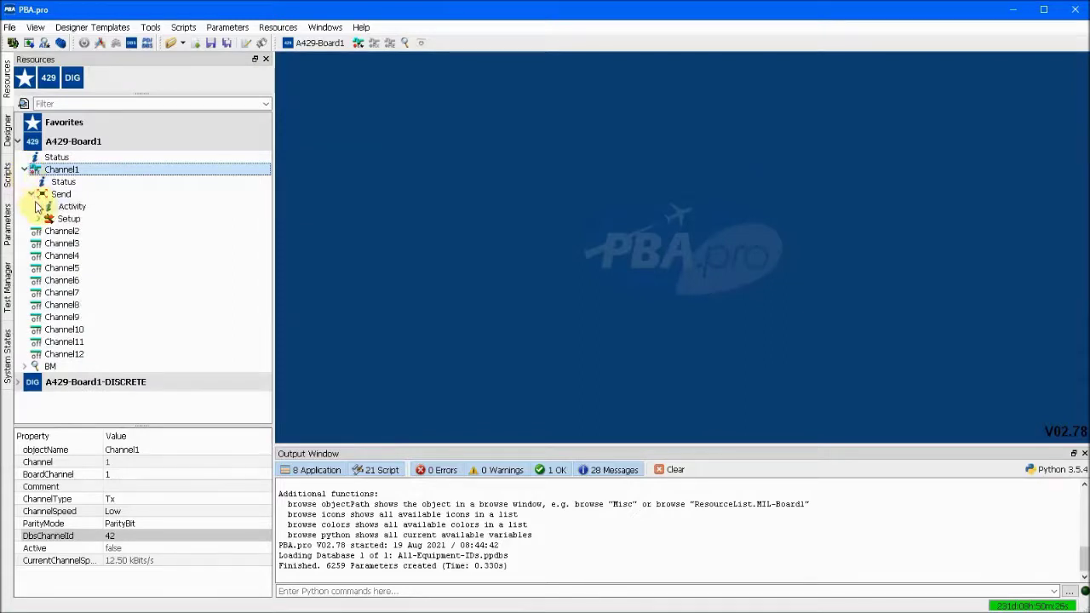
click(38, 218)
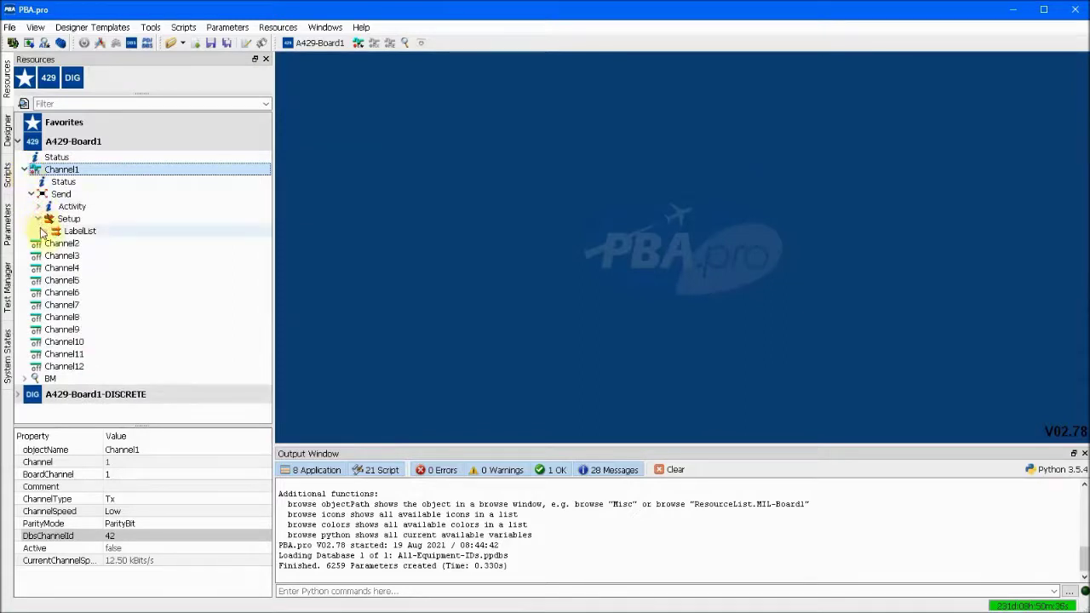
click(45, 232)
click(51, 244)
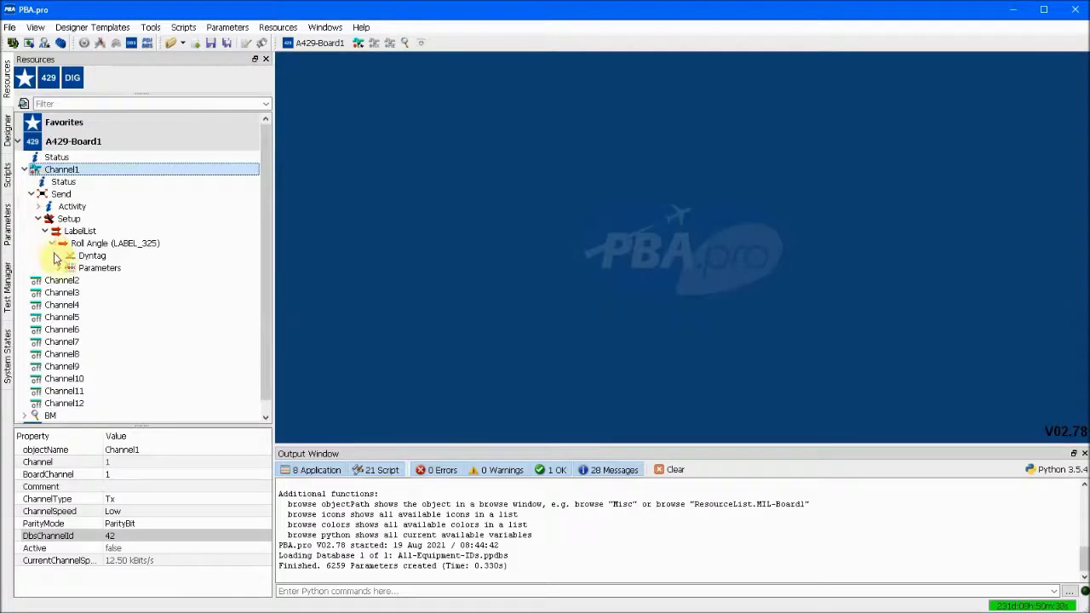
click(58, 269)
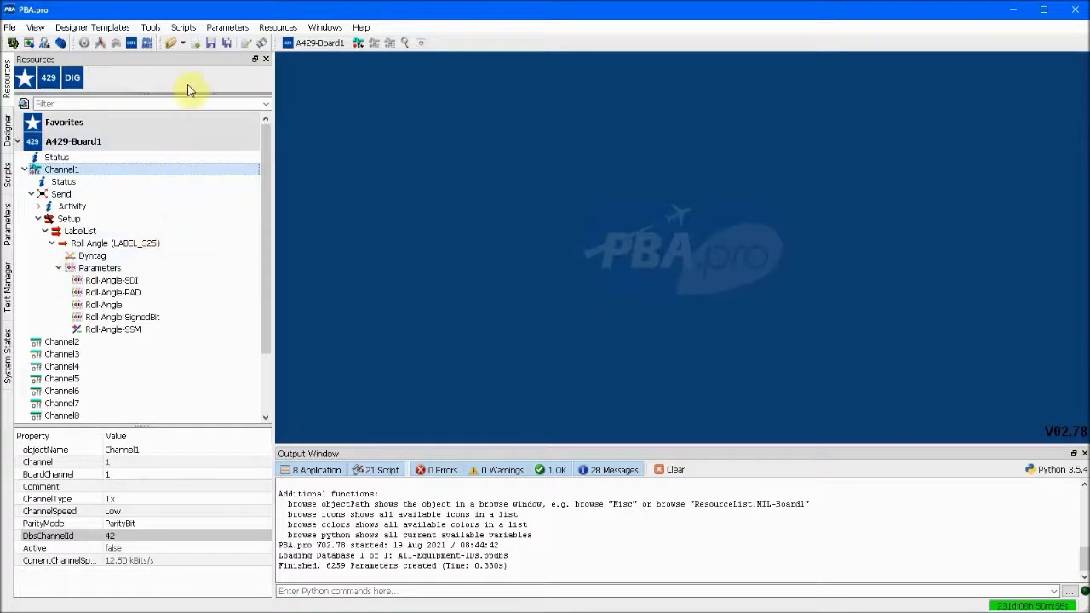
click(102, 42)
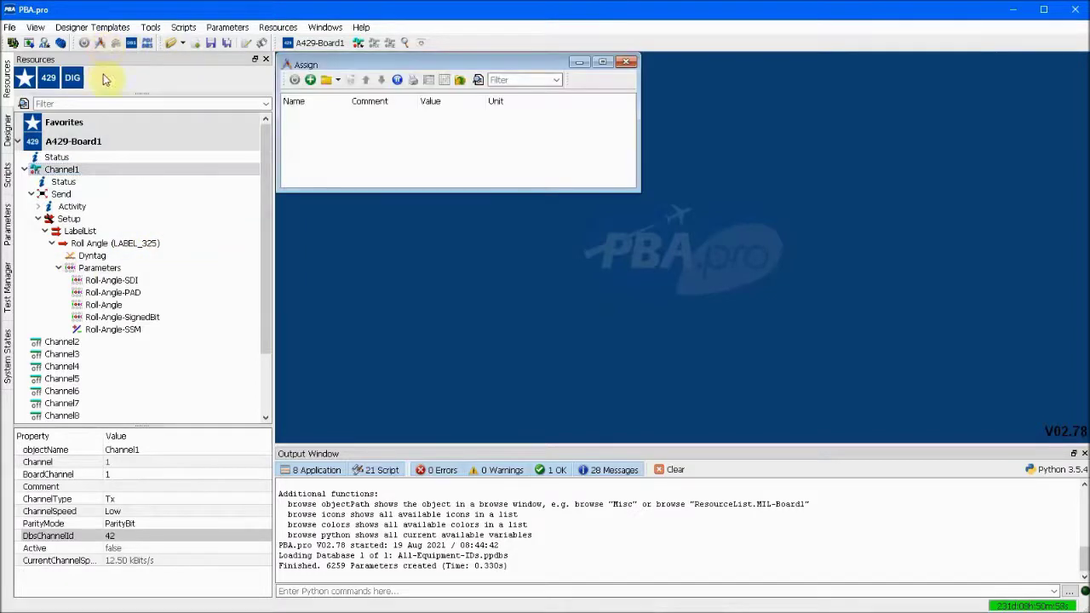
drag(109, 280, 343, 155)
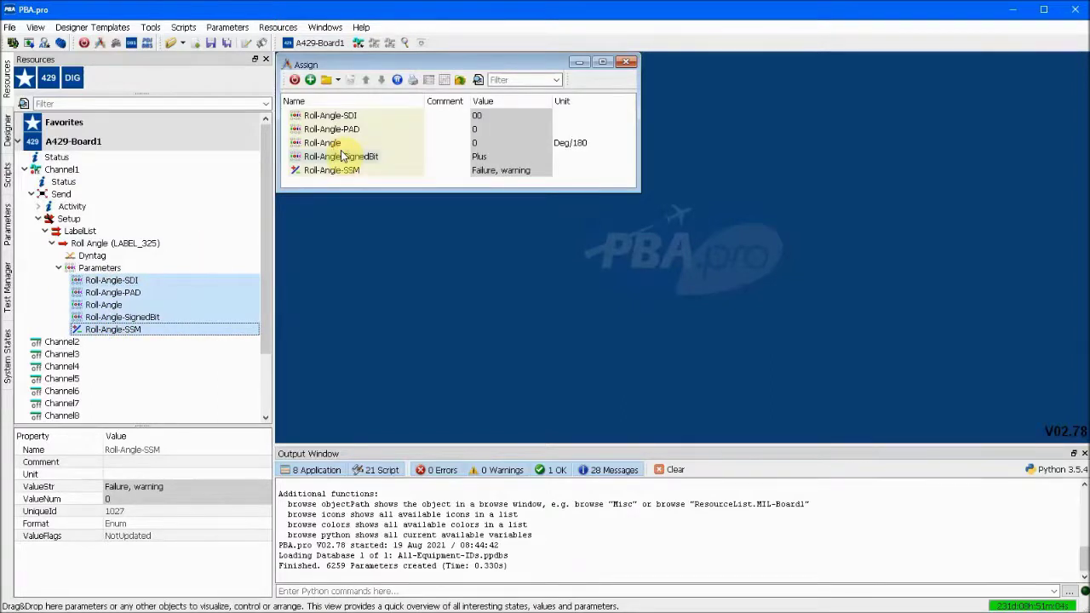
Step: Set the Roll-Angle-SSM value to Normal operation in the Assign window
click(486, 170)
click(488, 171)
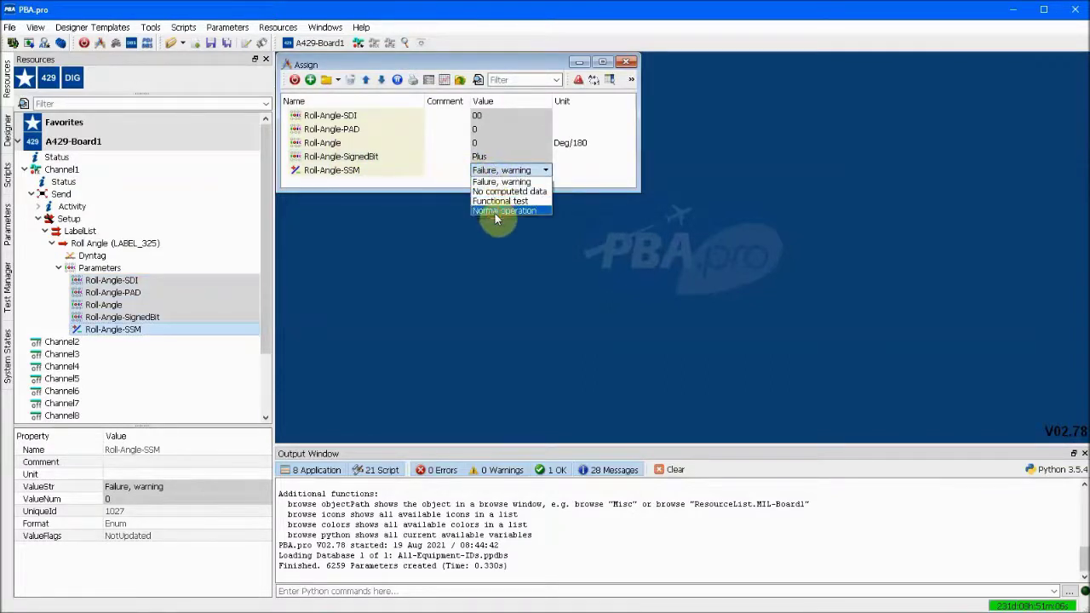
click(497, 211)
Step: Attach a function to the Roll-Angle parameter in the Assign window and set its Enabled property to true
click(338, 145)
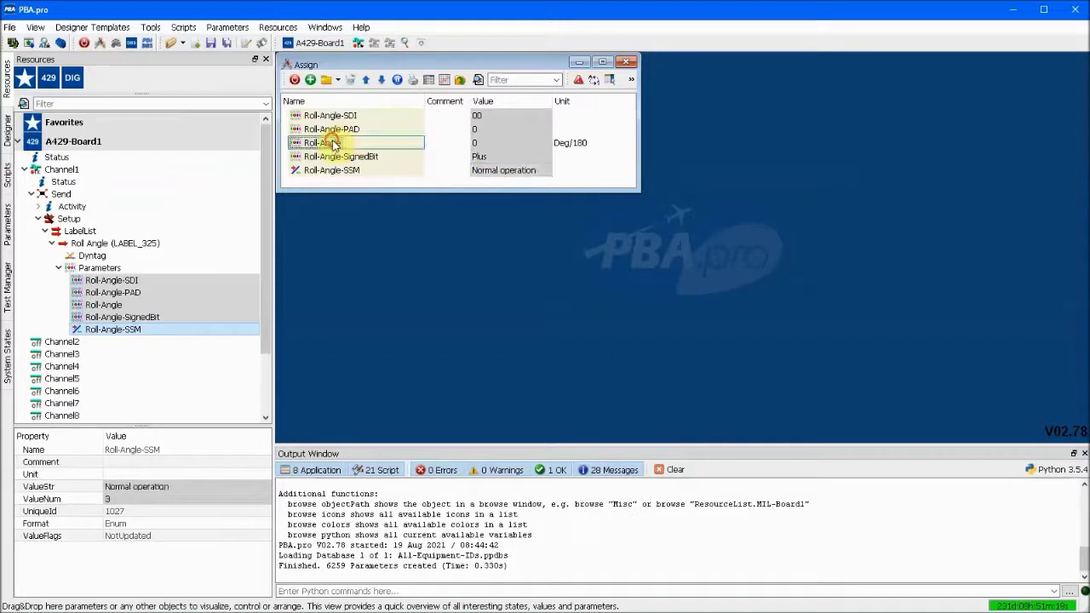
click(631, 79)
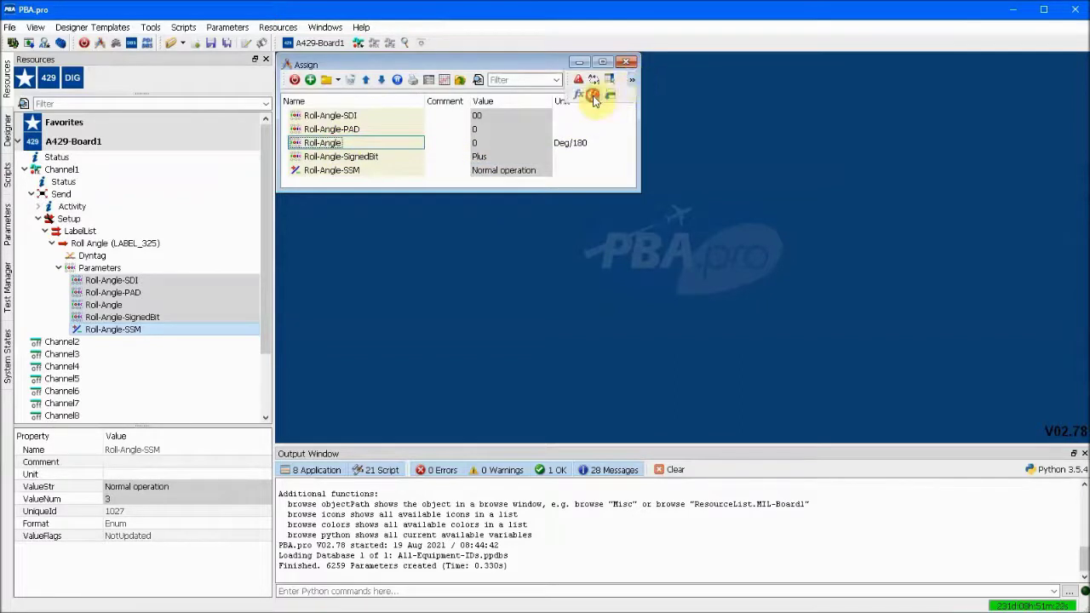
click(593, 94)
click(763, 105)
click(763, 106)
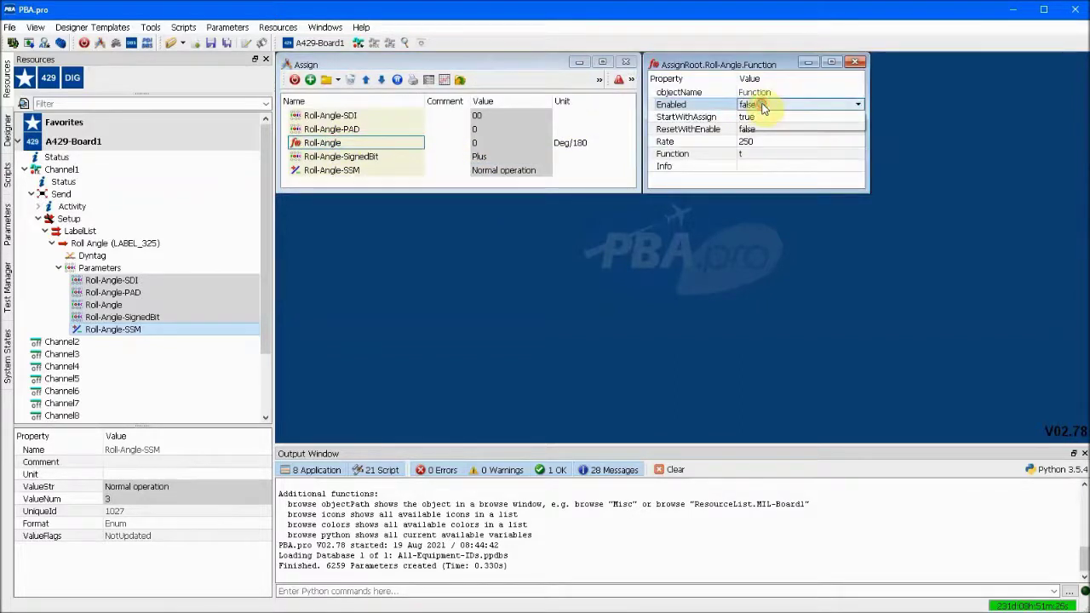
click(762, 128)
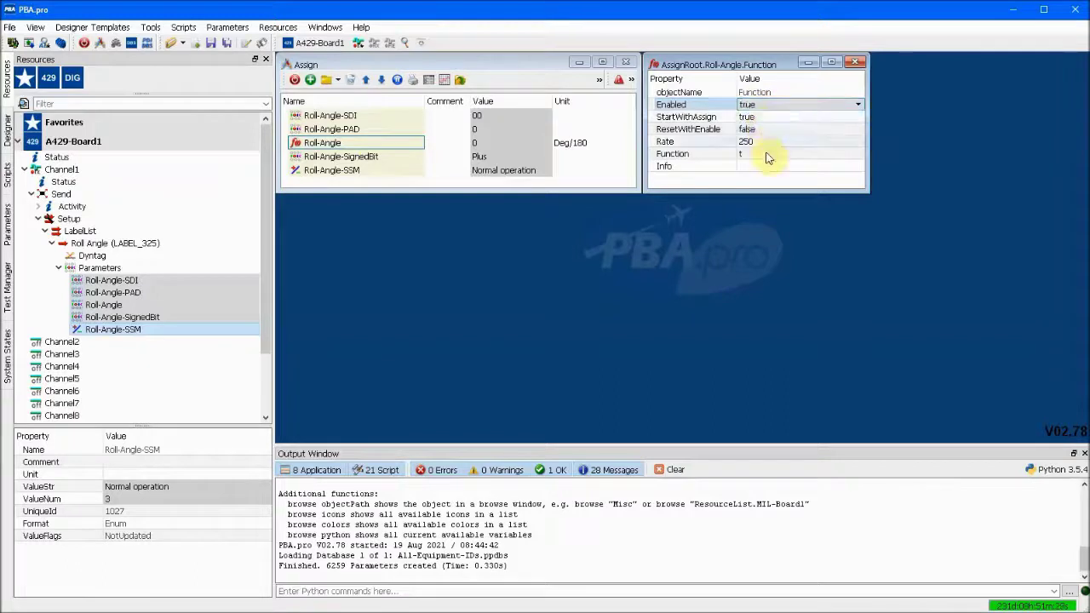
Step: Set the Roll-Angle function to 6 * sin(t*0.03125) and start the activity from the Assign window
click(763, 153)
text(6 * sin)
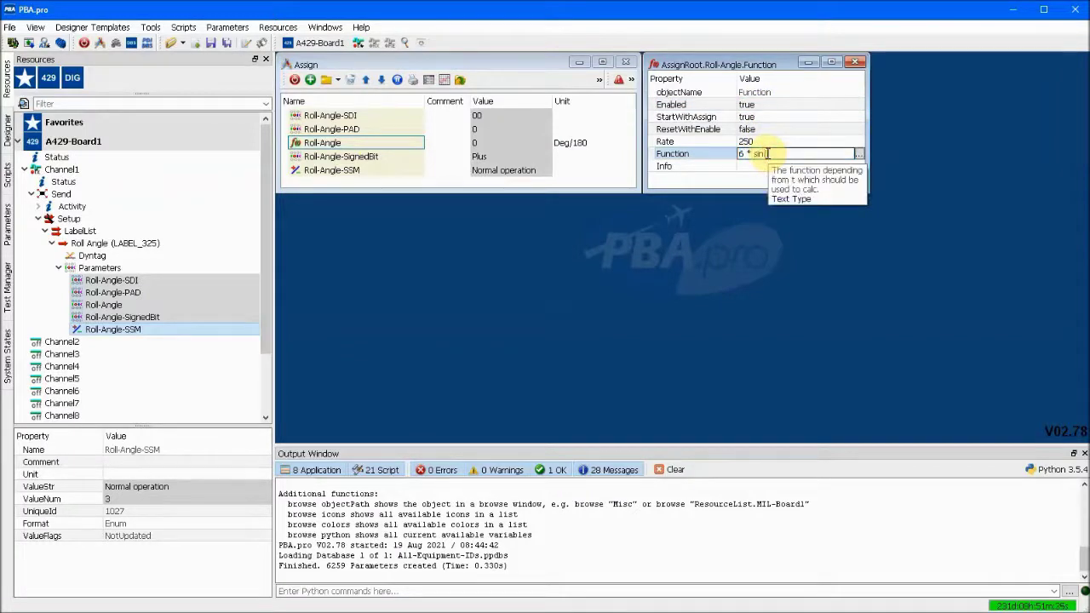
text((t*0.0312)
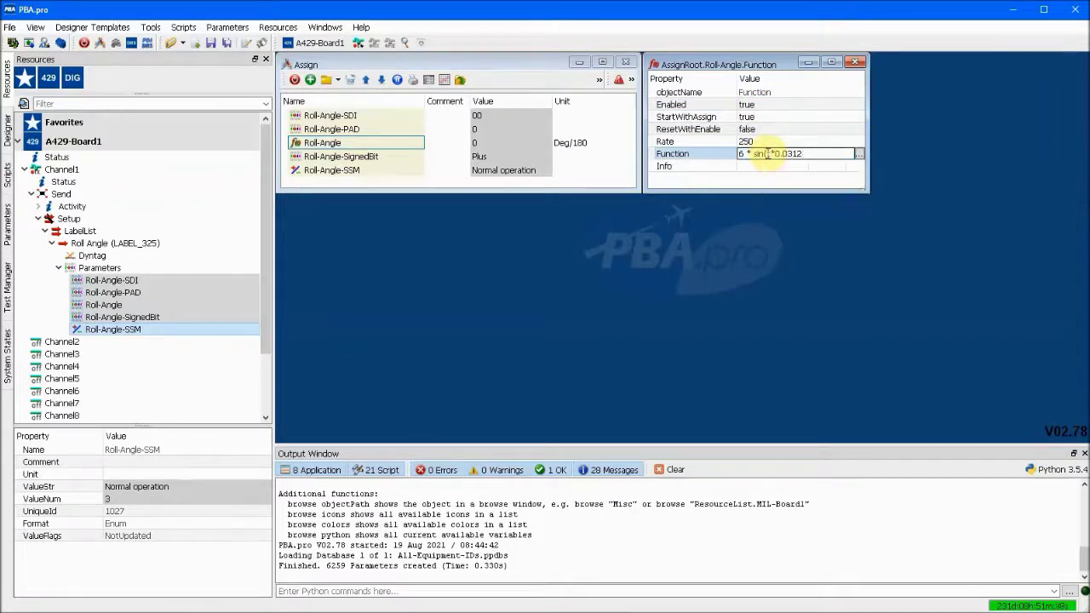
text(5))
key(Return)
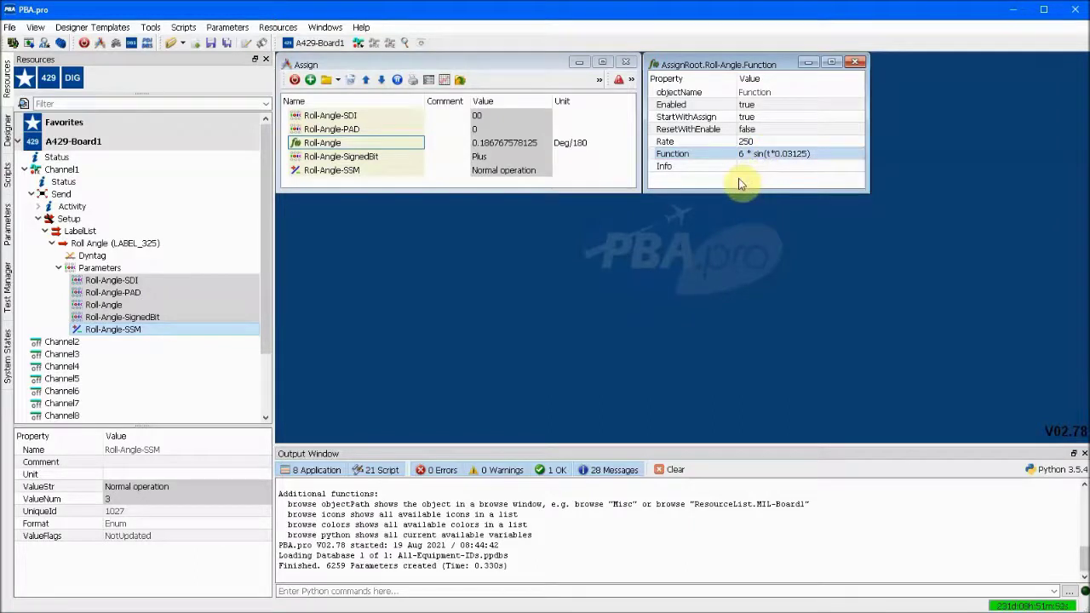
click(294, 79)
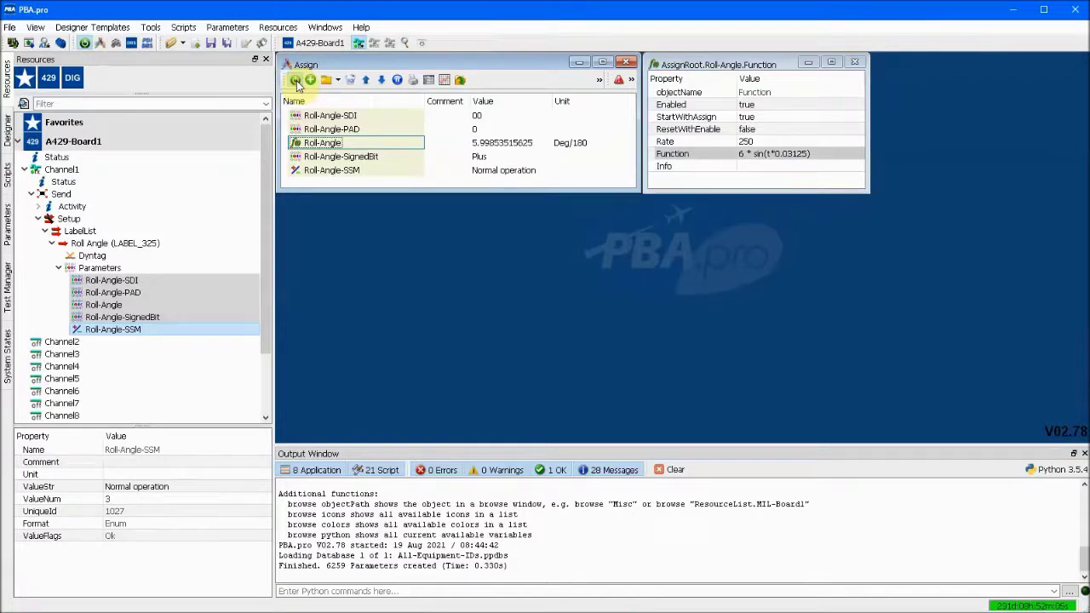
Step: Open the binary label display for Roll Angle (LABEL_325) in Channel1's send activity and shrink its window to fit the bit layout
click(37, 206)
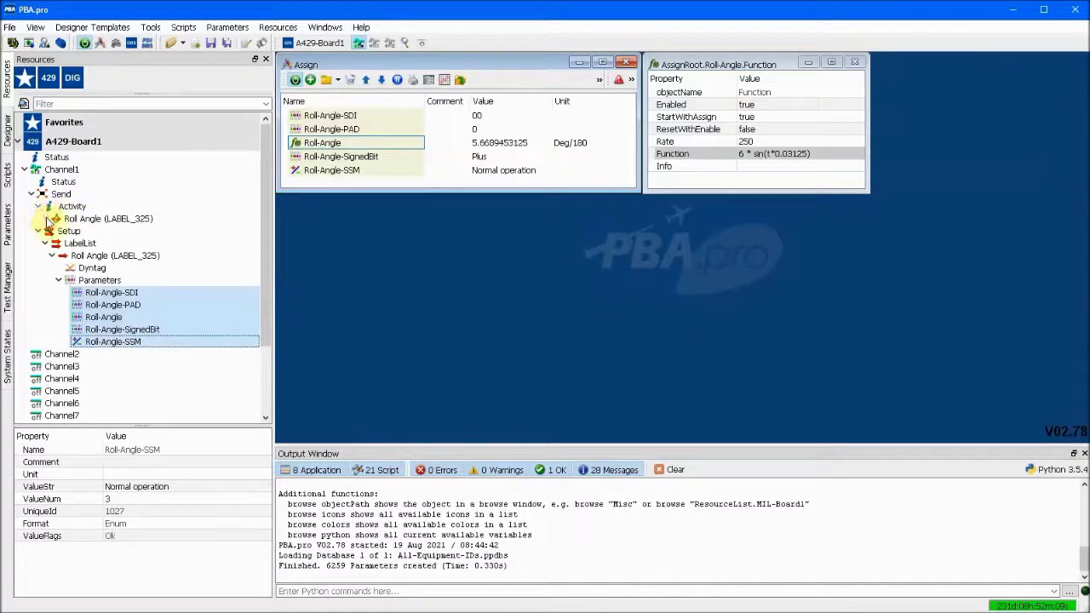
click(81, 219)
right_click(79, 219)
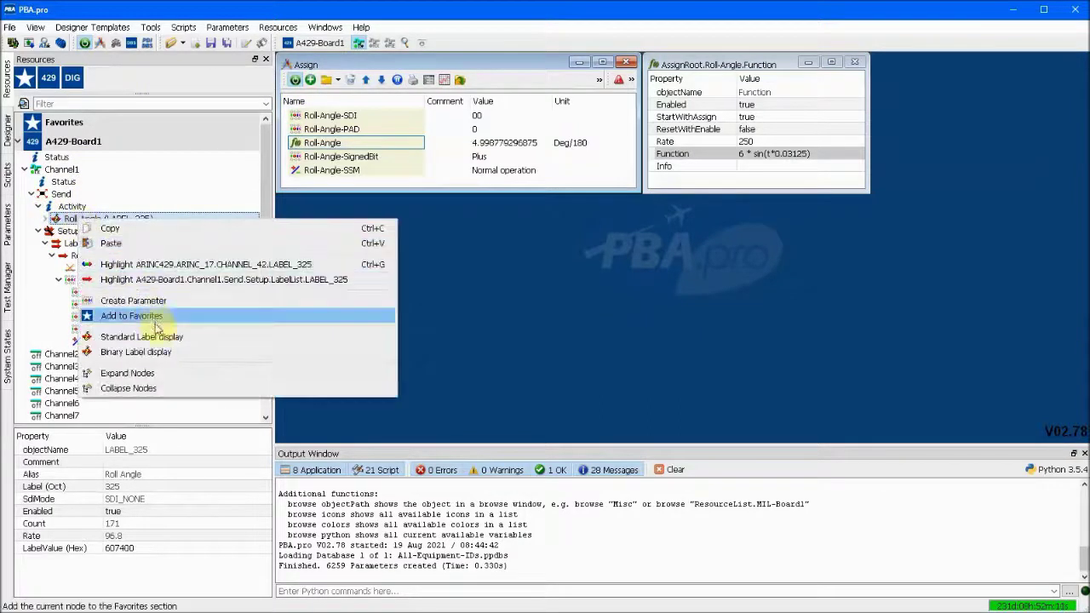
click(160, 353)
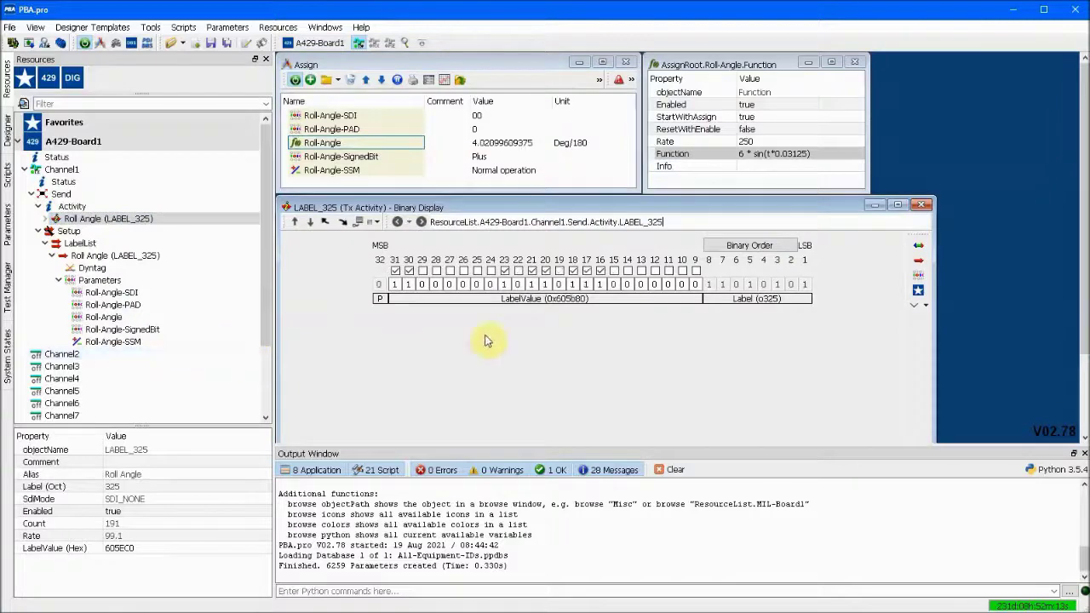
mouse_move(718, 198)
mouse_down()
mouse_move(721, 307)
mouse_move(735, 215)
mouse_move(728, 335)
mouse_move(723, 205)
mouse_up()
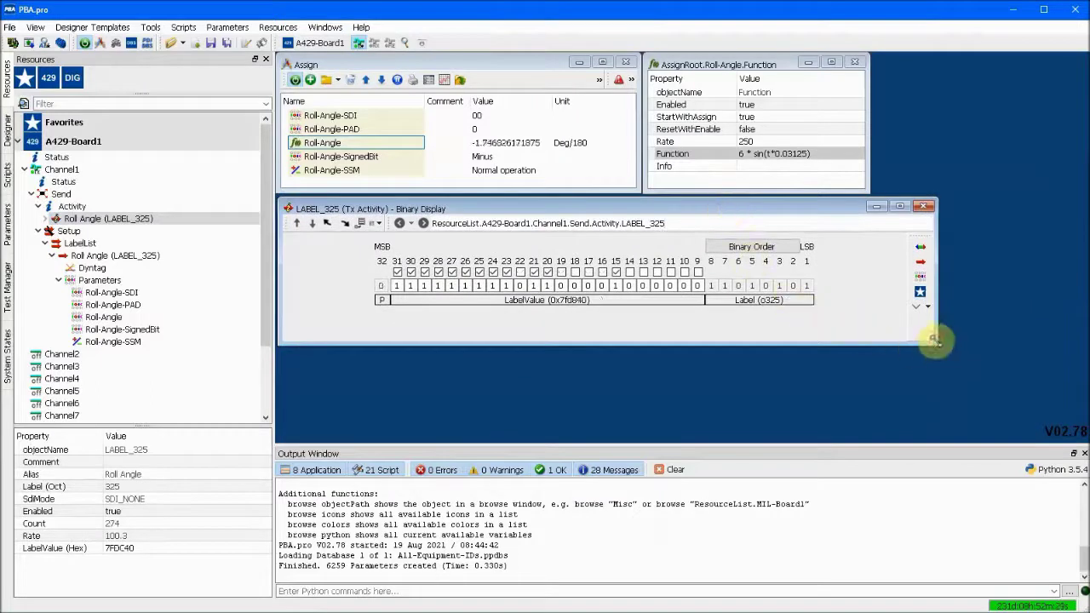
Step: Shrink the LABEL_325 binary display window to fit its bit layout and set Channel5's channel type to Receive
drag(935, 341, 756, 320)
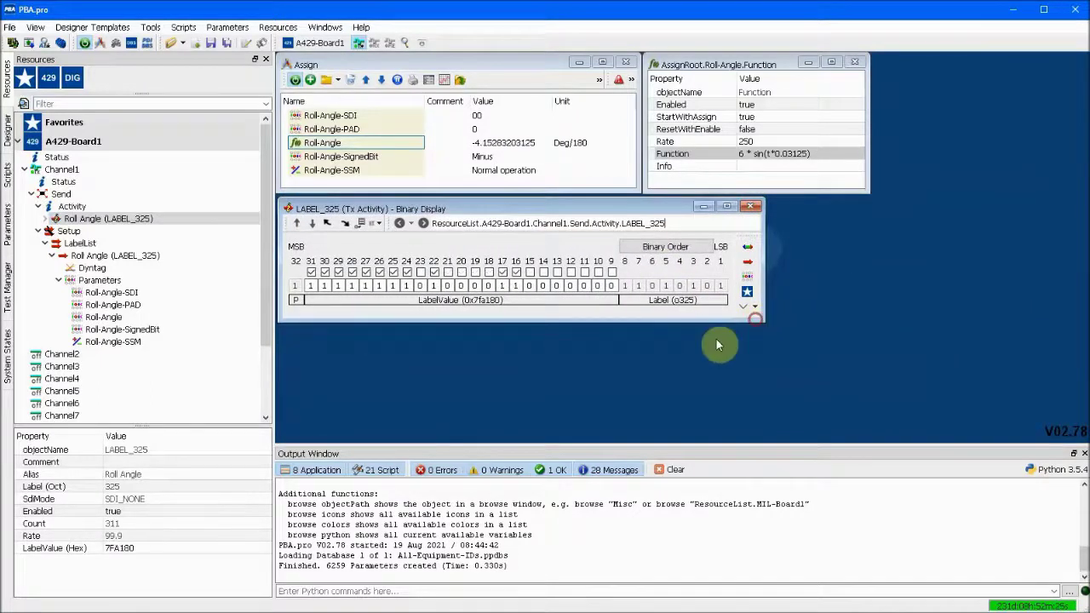
right_click(85, 390)
mouse_move(127, 400)
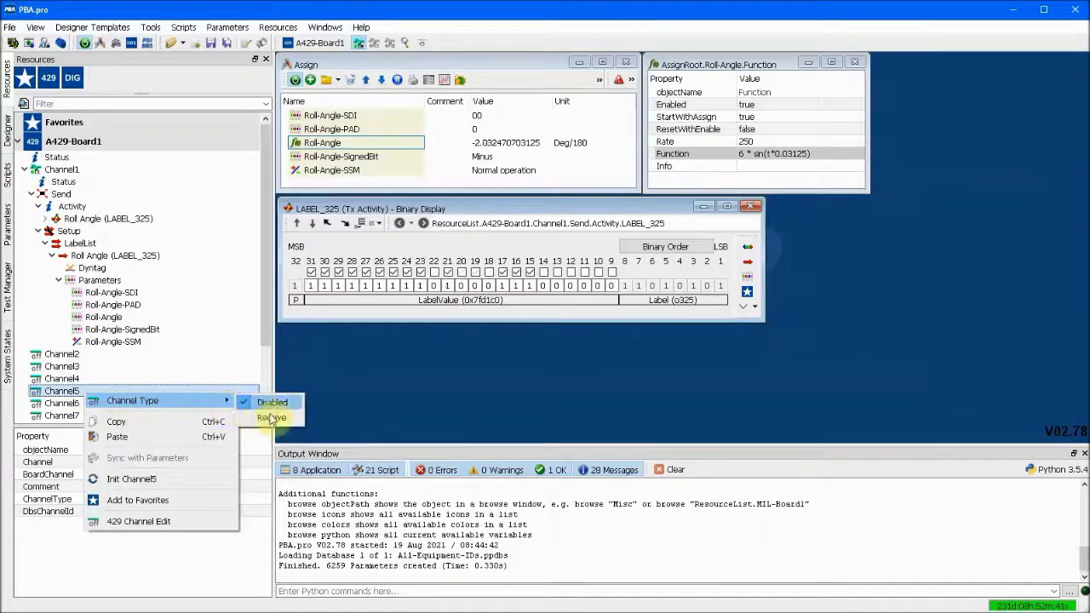
click(292, 418)
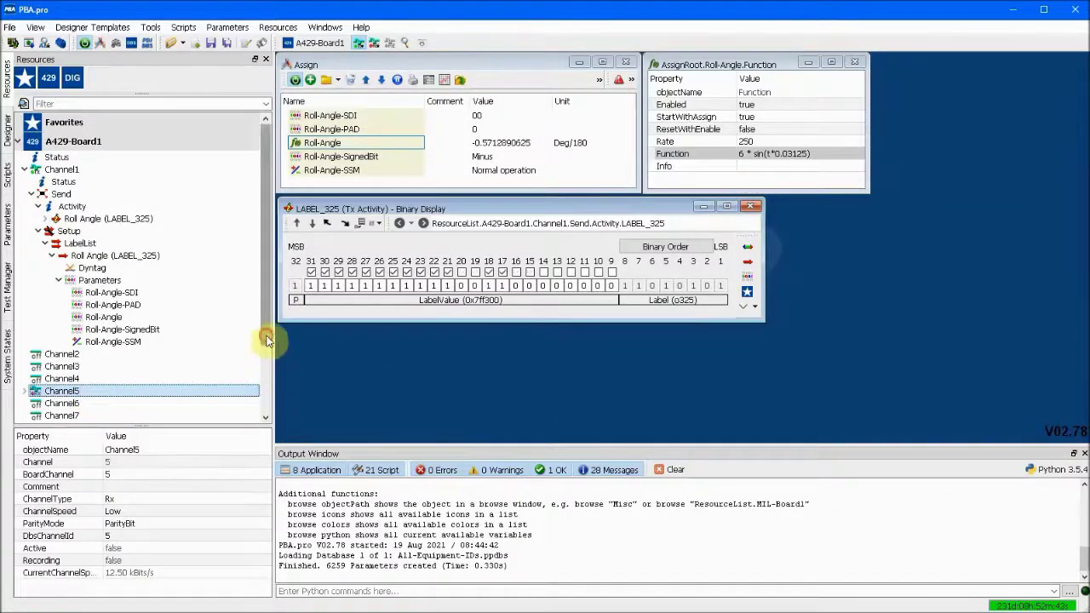
Step: Set the DbsChannelId property of Channel5 to 42
drag(267, 335, 271, 419)
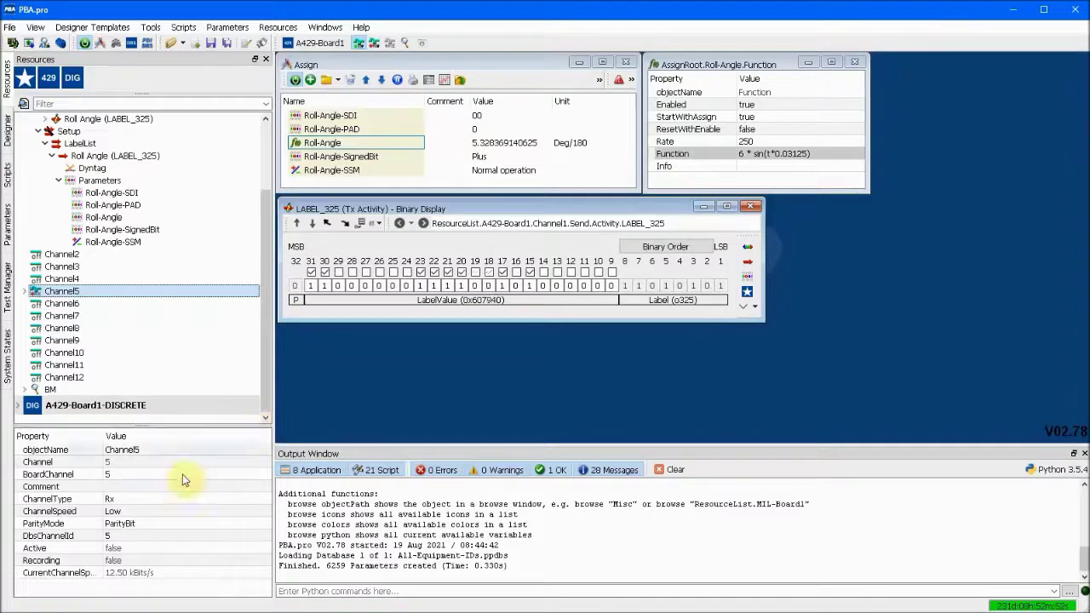
click(141, 534)
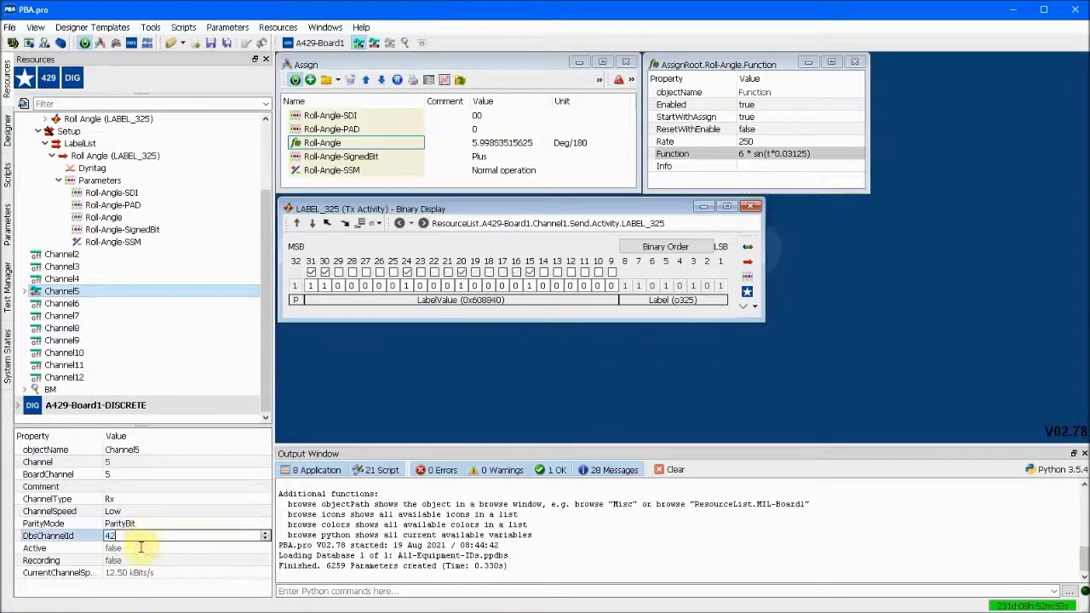
text(42)
key(Return)
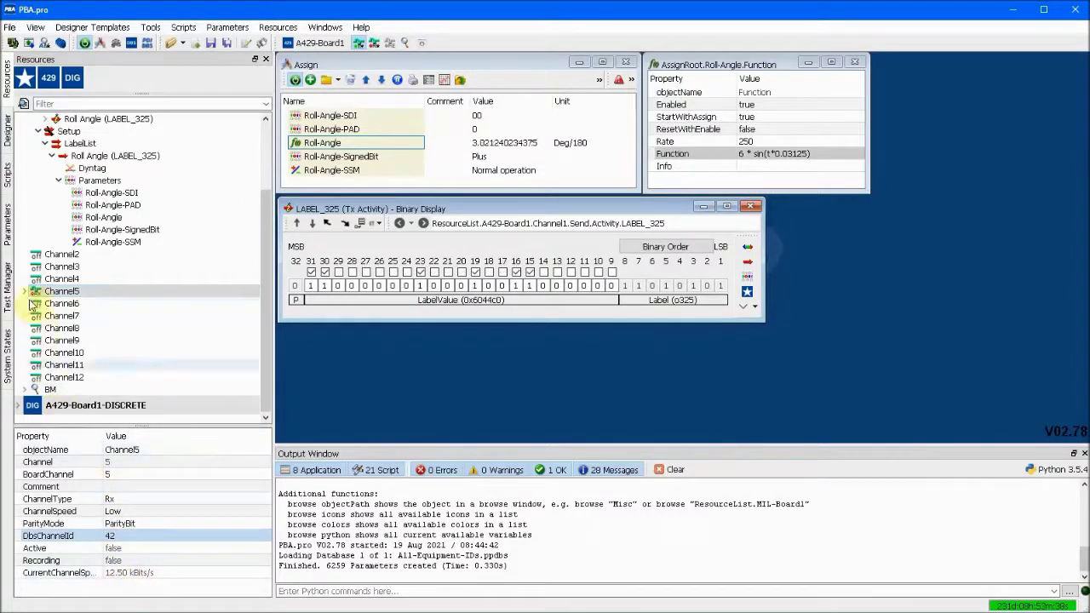
Step: Expand Channel5 and its Capture branch in the resource tree and activate the channel
click(26, 292)
click(32, 315)
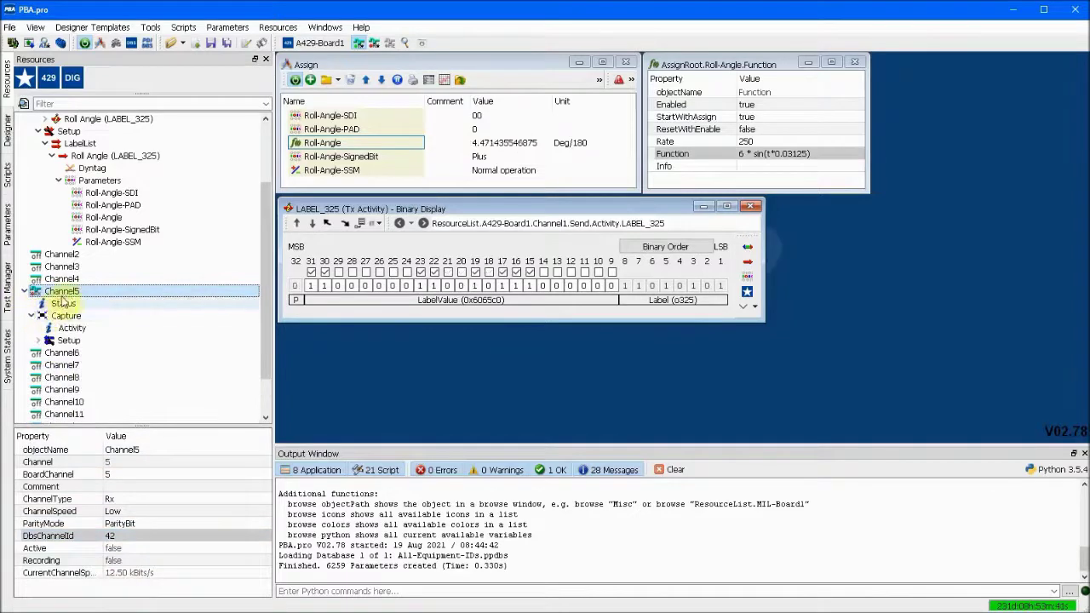
right_click(65, 292)
click(119, 302)
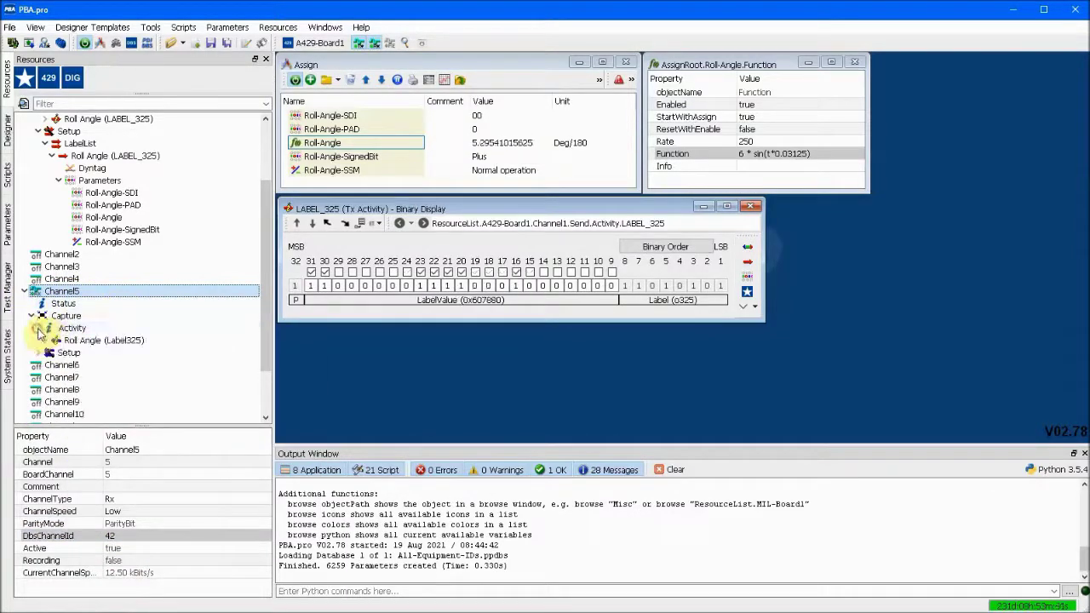
Step: Plot the received Roll-Angle parameter from Channel5's captured Label325 as an Online Recording Plot (from Update Thread)
click(52, 353)
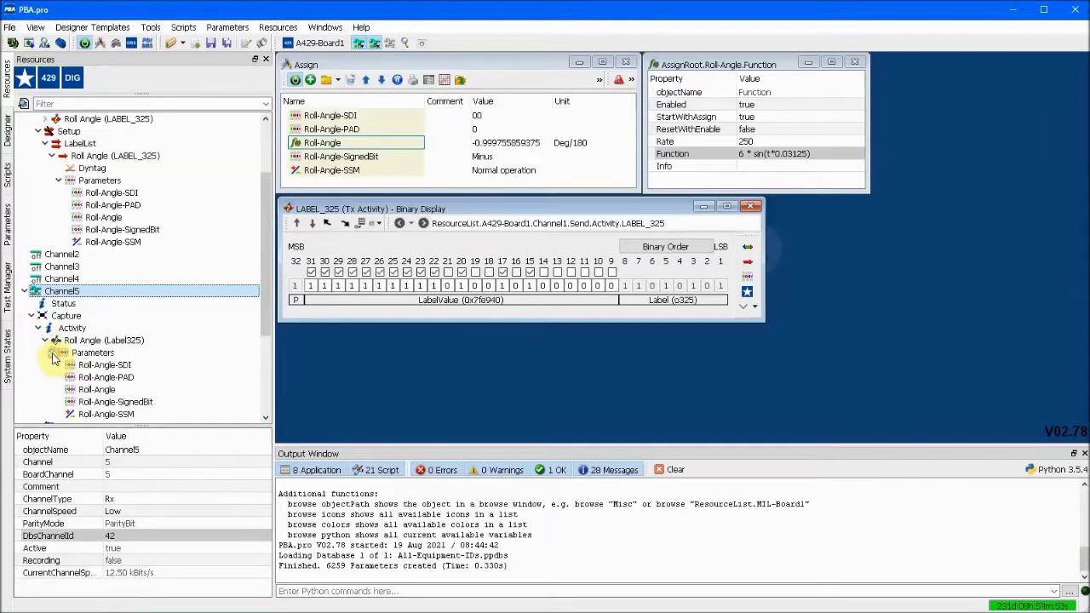
click(95, 389)
right_click(96, 391)
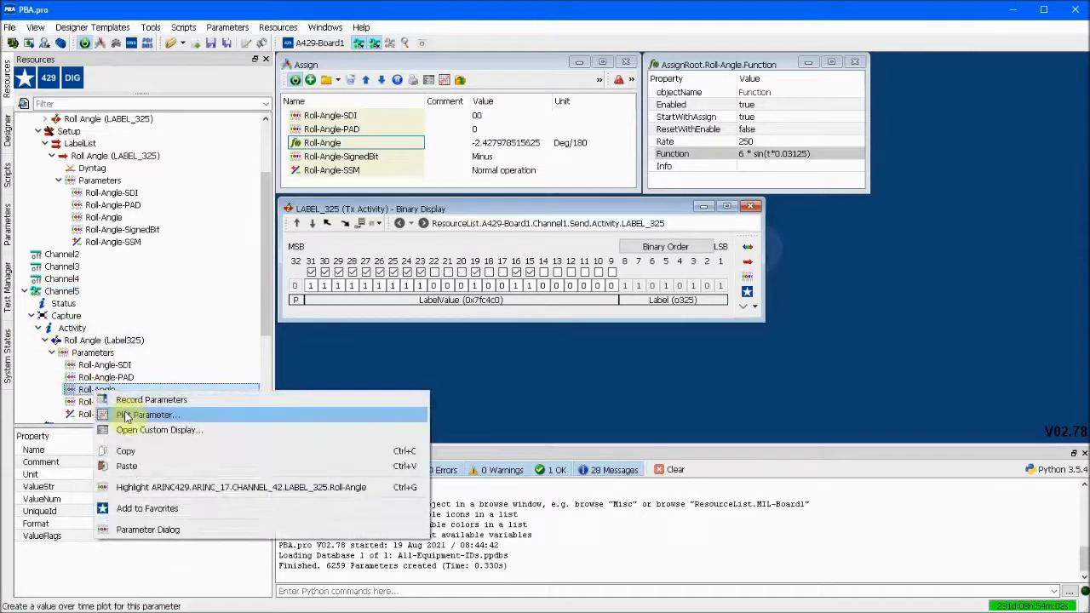
click(120, 414)
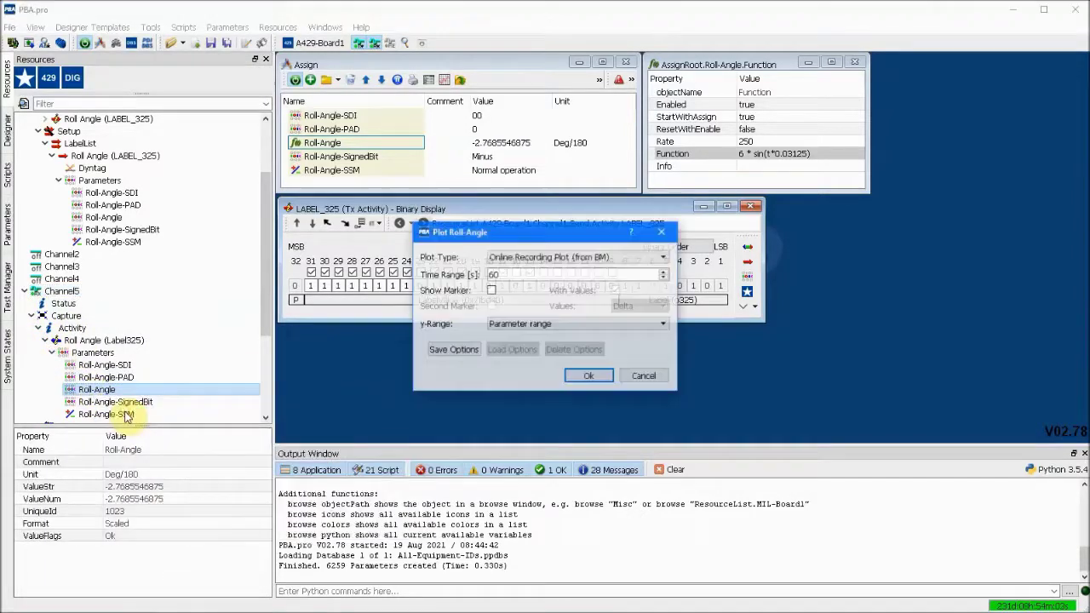
click(662, 258)
click(621, 279)
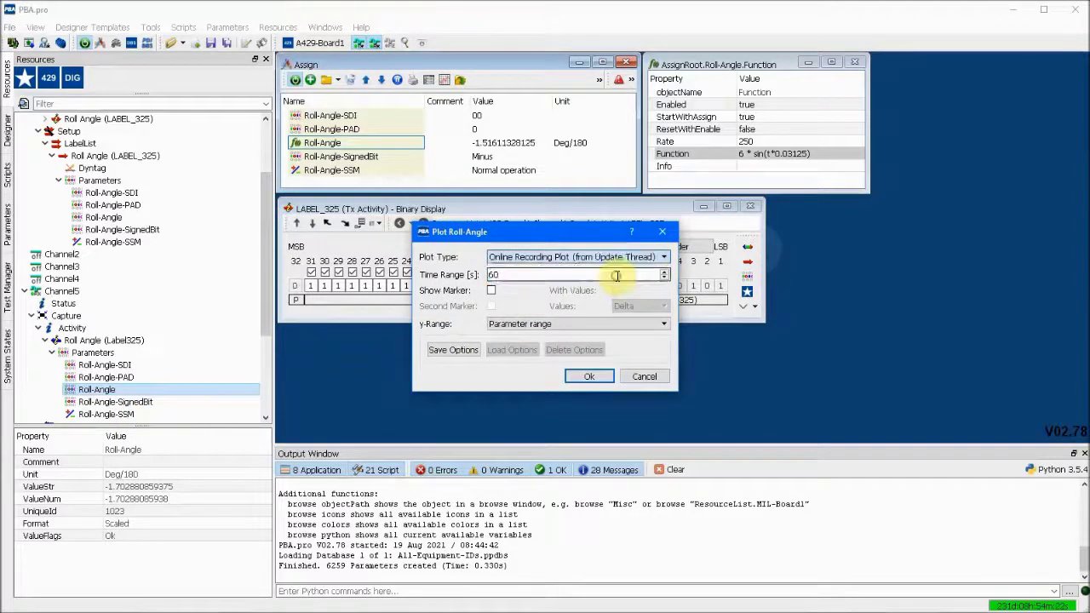
click(574, 379)
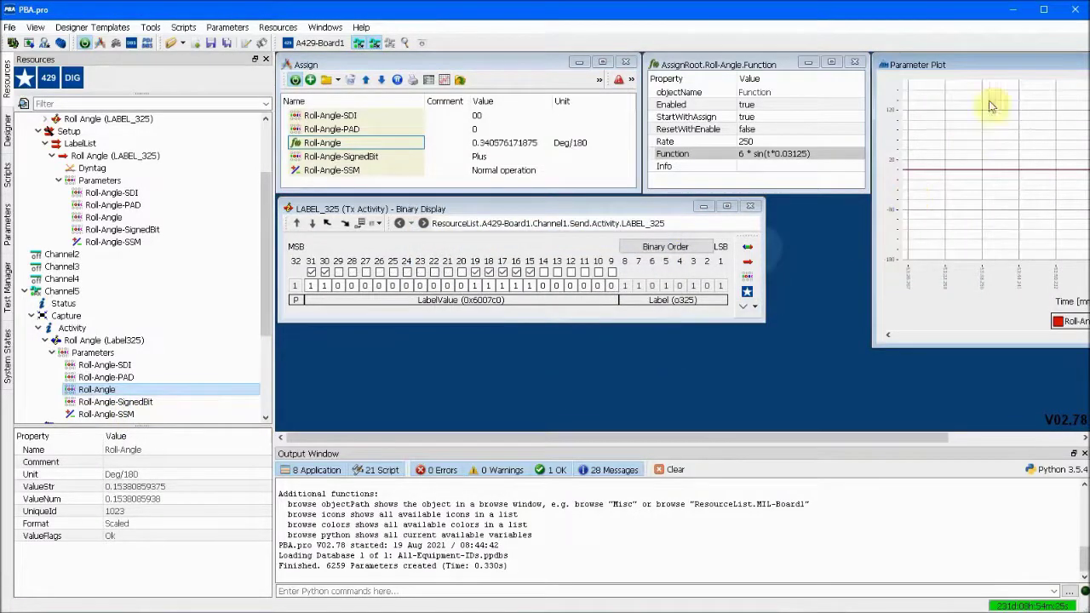
Step: Apply an auto-adapting Y range to the Roll-Angle plot and reposition the plot window fully inside the workspace
drag(1007, 68, 704, 136)
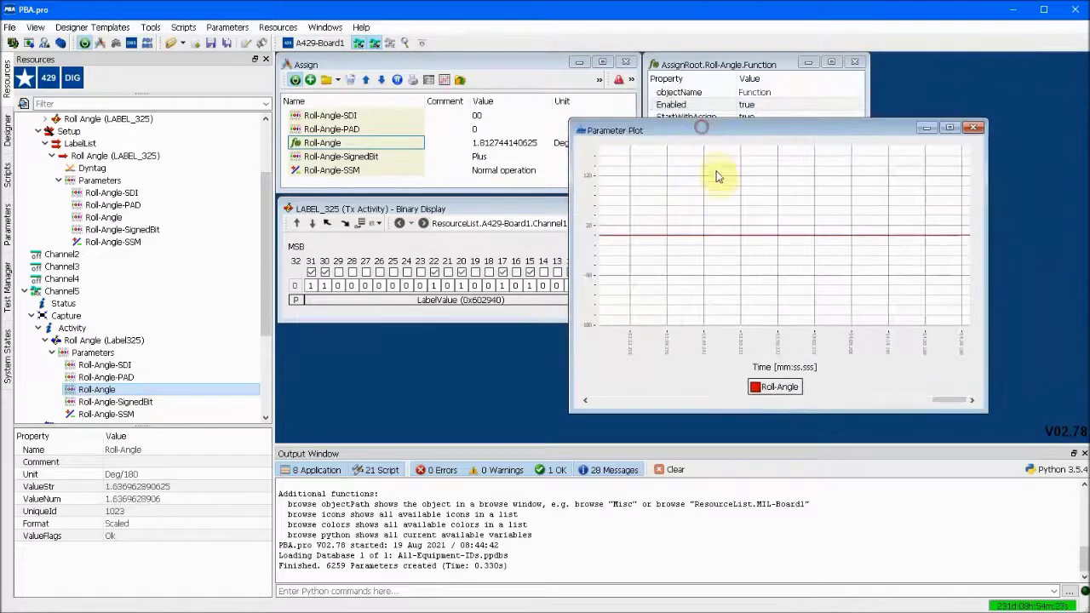
right_click(715, 177)
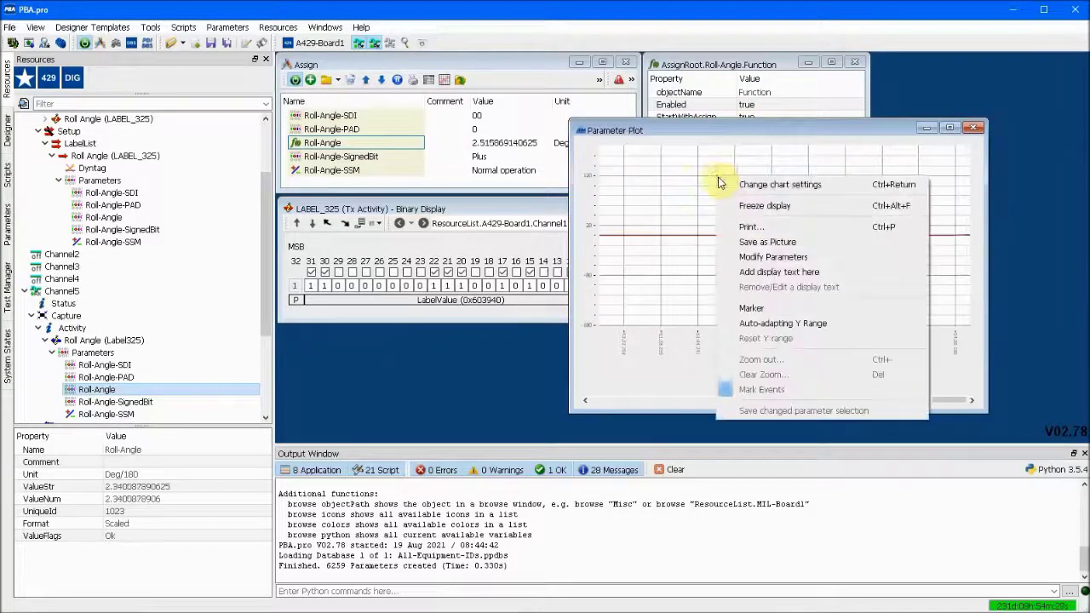
click(763, 324)
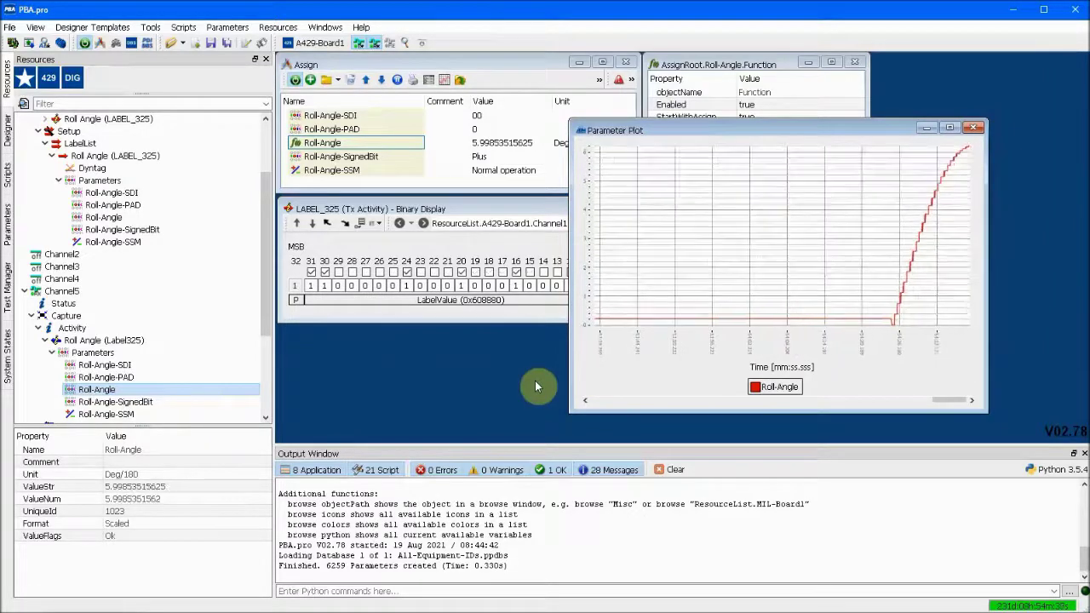
drag(788, 126, 885, 64)
Step: Open the Recording Display for A429-Board1 and stretch its window to the full height of the workspace
click(418, 44)
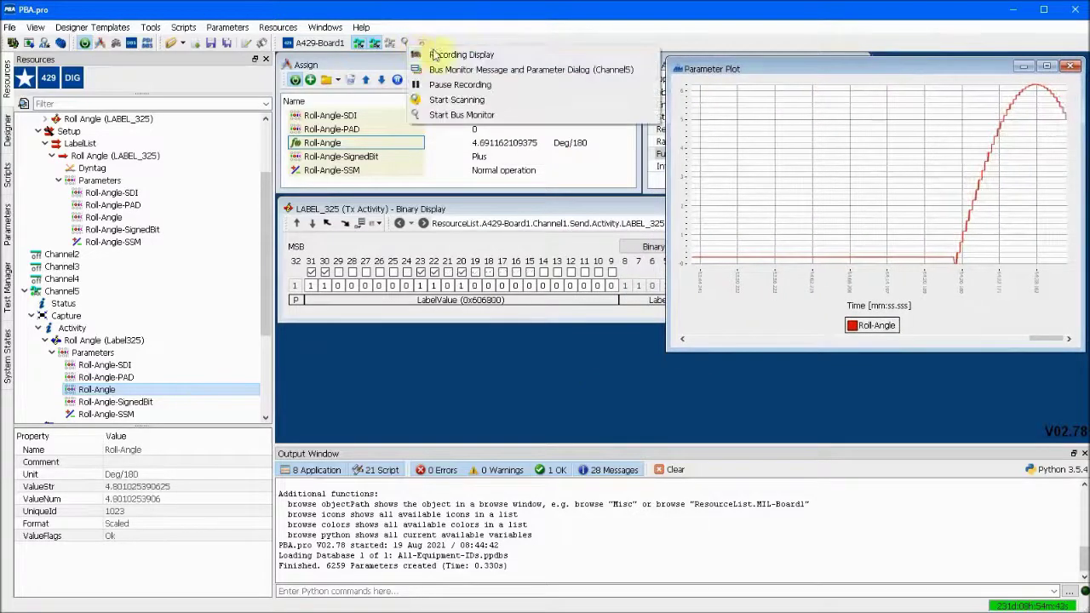
click(440, 53)
drag(511, 153, 509, 66)
drag(486, 421, 486, 437)
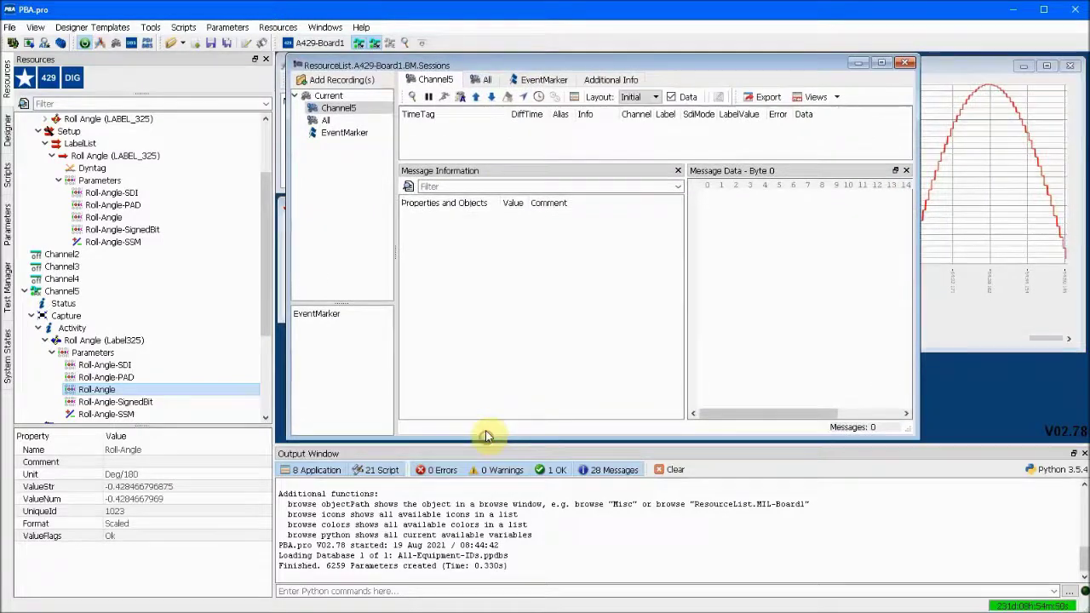
Step: Start the bus monitor in the Channel5 recording view and toggle automatic scrolling to the last message
click(412, 96)
click(443, 96)
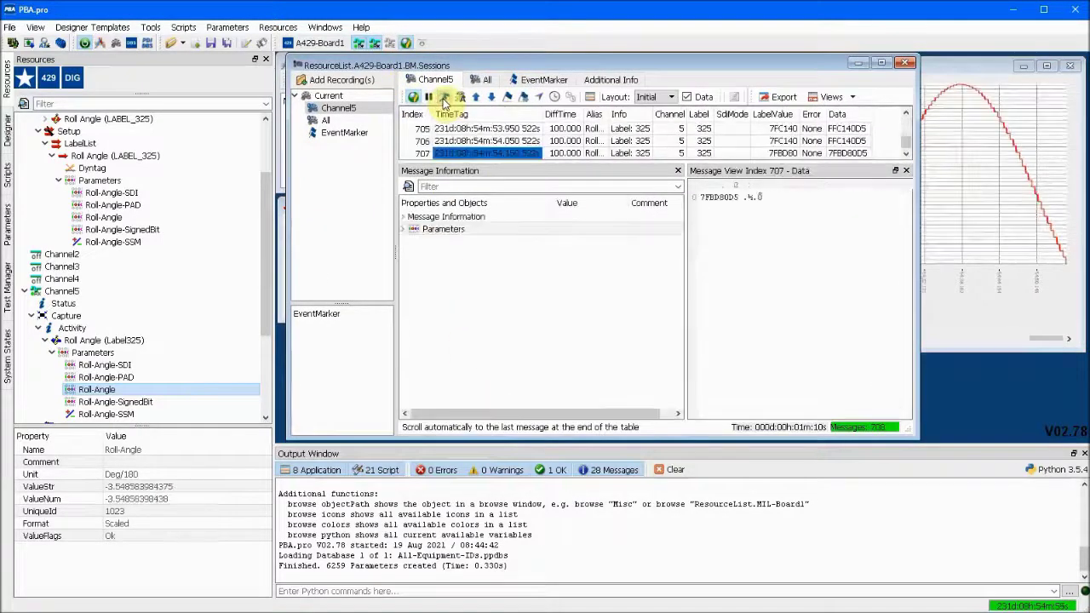